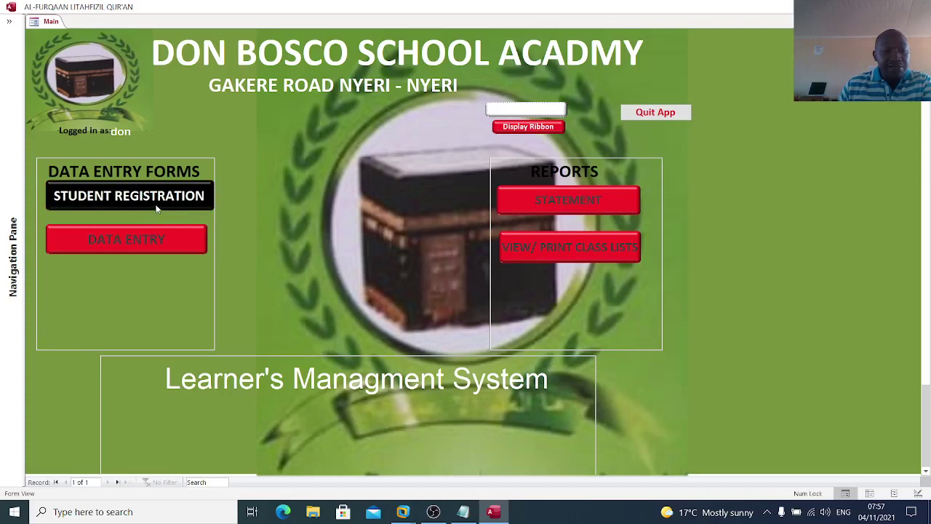
# Open the registration form from the Main menu, showing record 1 with REG NO 450.
pyautogui.click(155, 205)
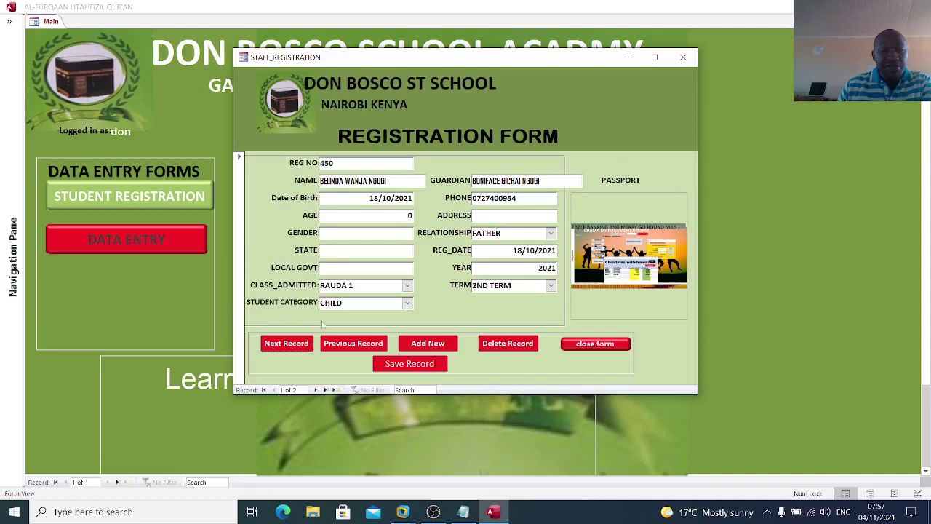
# Review the student category, class admitted, term and relationship dropdown choices.
pyautogui.click(408, 303)
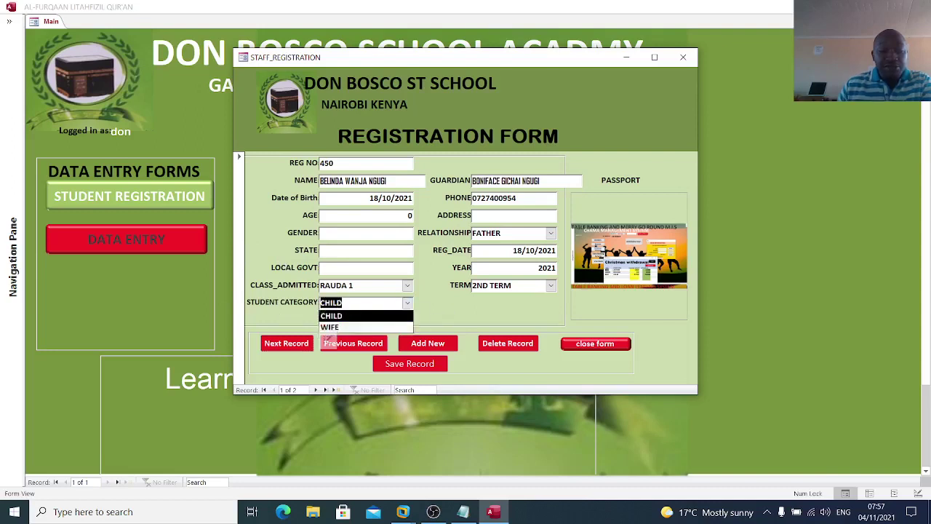
pyautogui.click(408, 285)
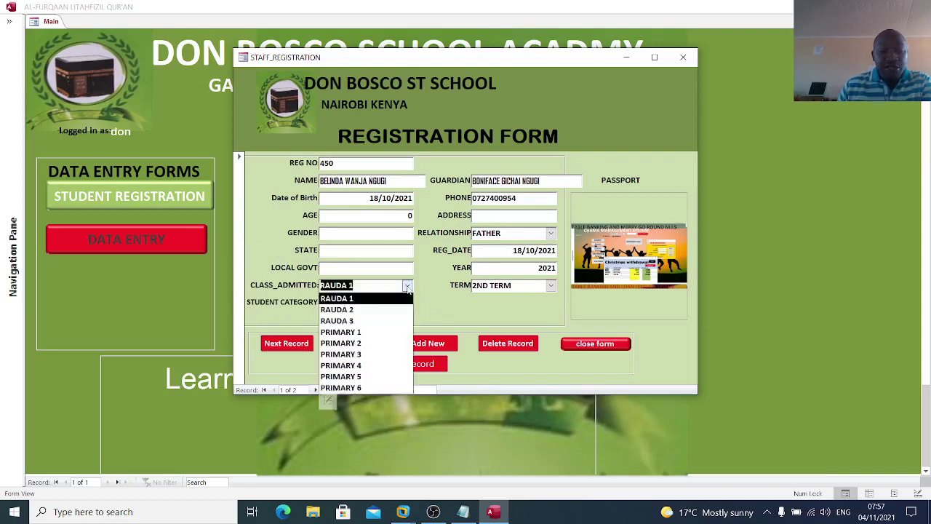
pyautogui.click(466, 312)
pyautogui.click(551, 286)
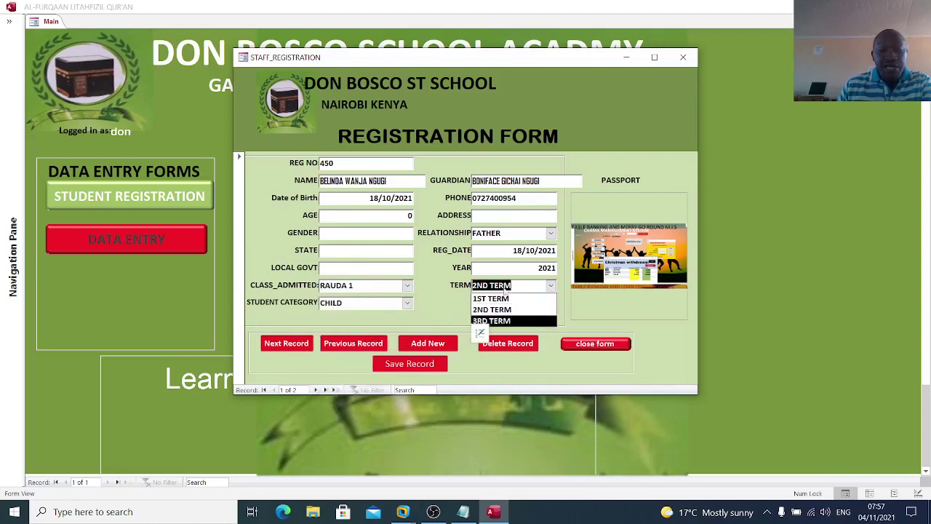
pyautogui.click(550, 233)
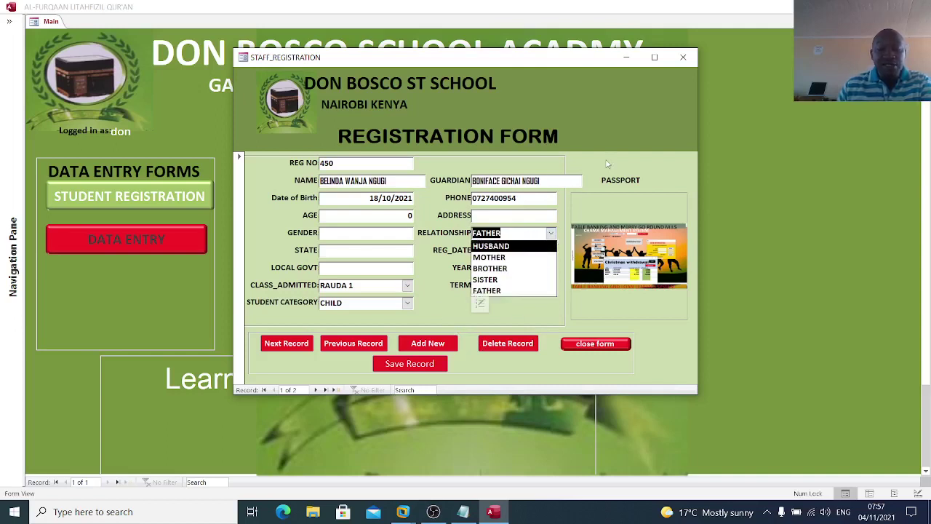
# Close the registration form and open the DATA ENTRY panel listing admissions 450 and 451.
pyautogui.click(596, 346)
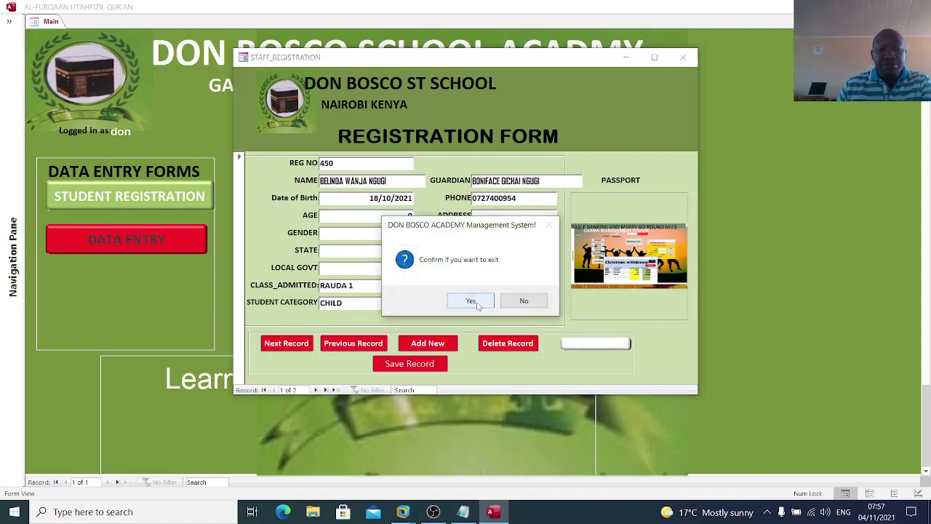
pyautogui.click(477, 305)
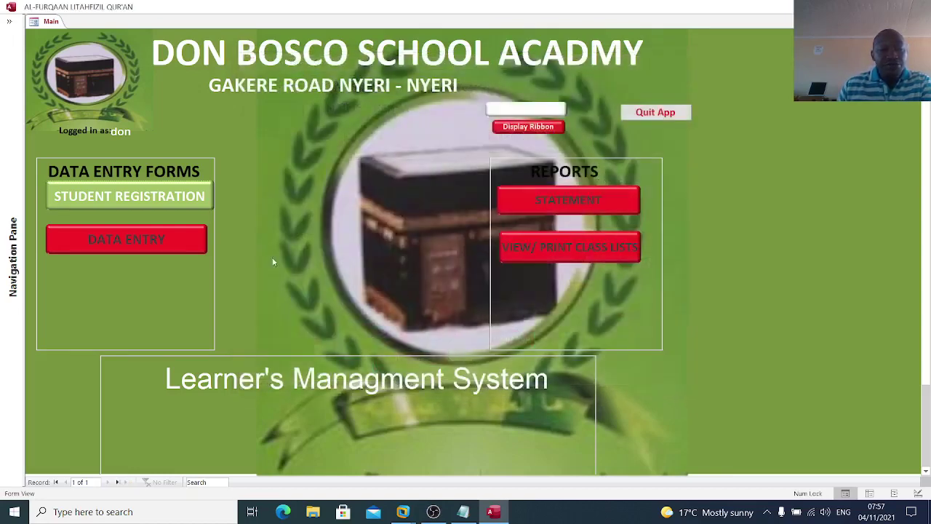
pyautogui.click(200, 247)
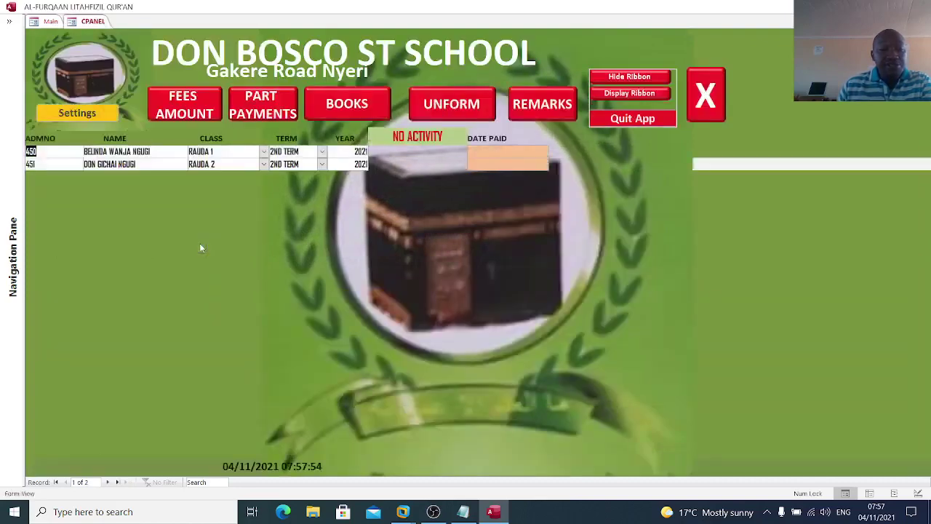
# Enter fee amounts of £5,500.00 and £5,600.00 for admissions 450 and 451.
pyautogui.click(185, 116)
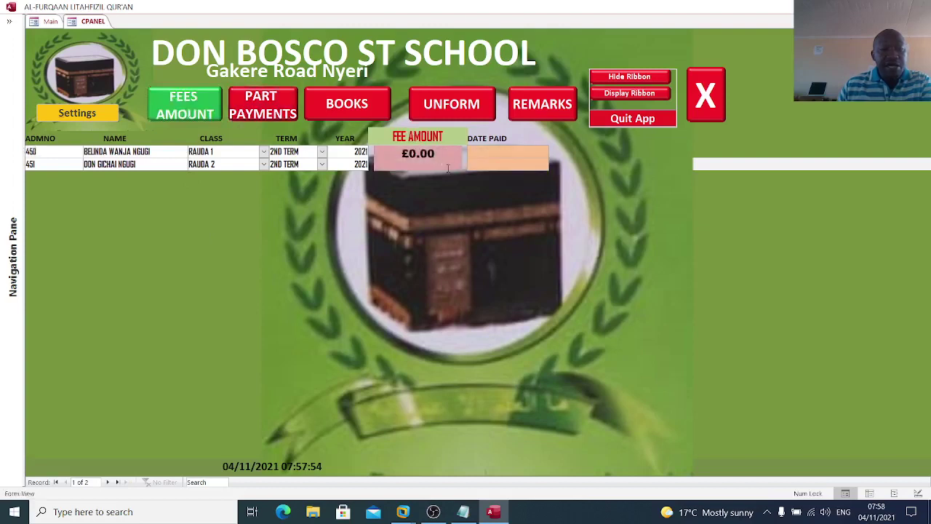
pyautogui.moveTo(401, 153); pyautogui.dragTo(445, 153)
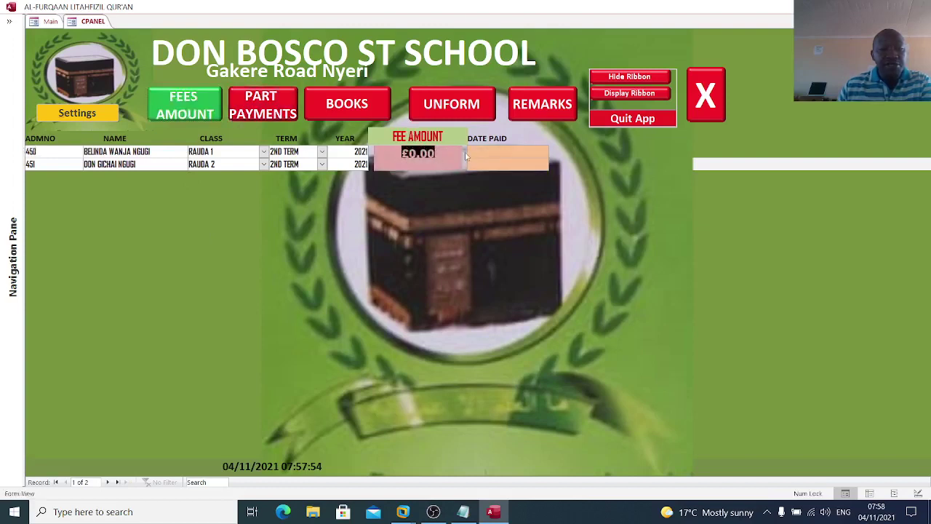
pyautogui.write('5500')
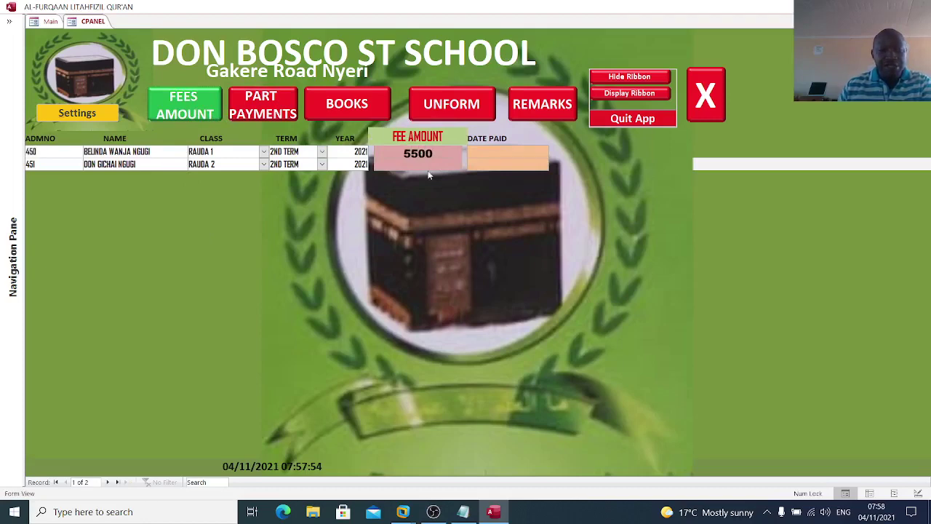
pyautogui.press('Return')
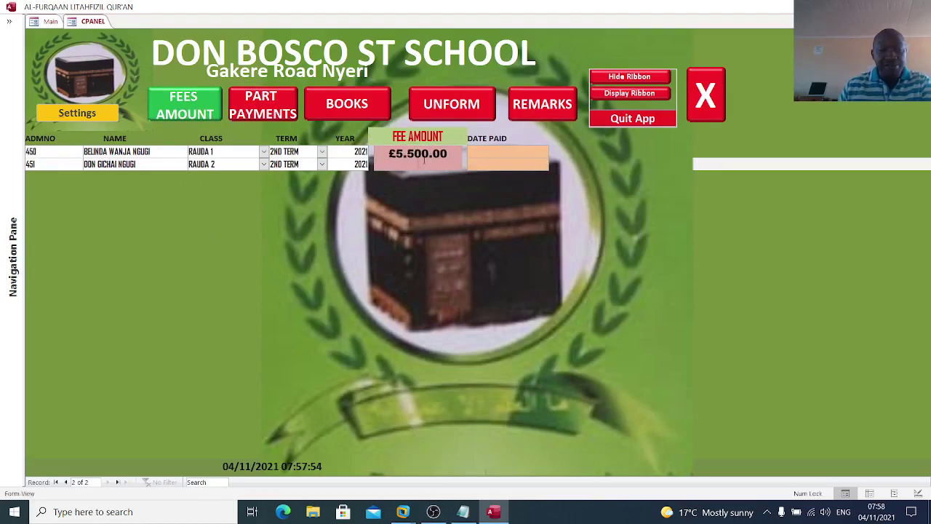
pyautogui.write('5.600')
pyautogui.press('Return')
# Set the payment dates to 05/11/2021 and 04/11/2021 for the two students.
pyautogui.click(555, 152)
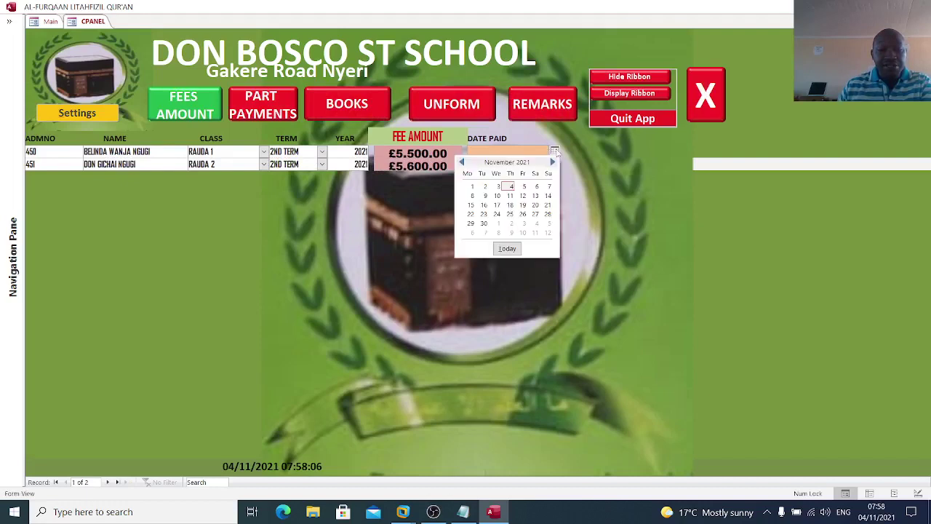
pyautogui.click(529, 190)
pyautogui.click(554, 167)
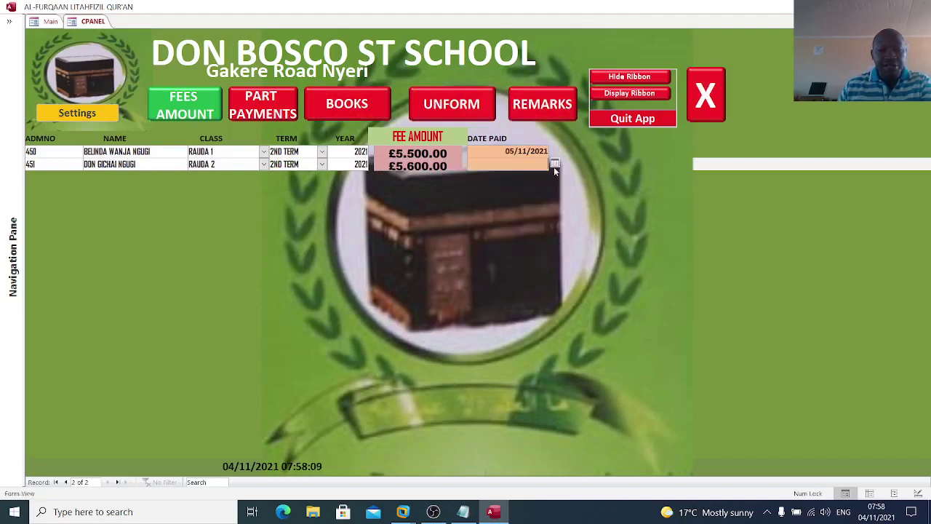
pyautogui.click(551, 165)
pyautogui.click(513, 204)
pyautogui.press('Tab')
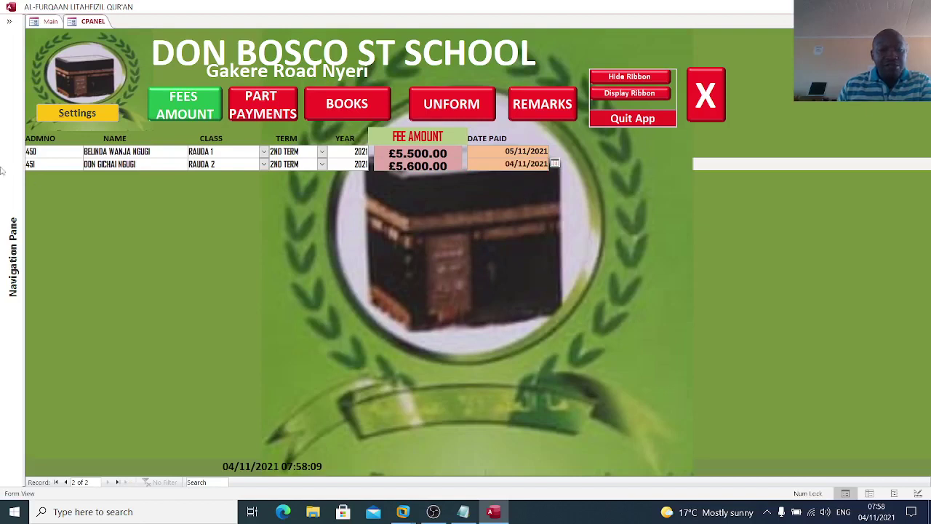
pyautogui.press('Tab')
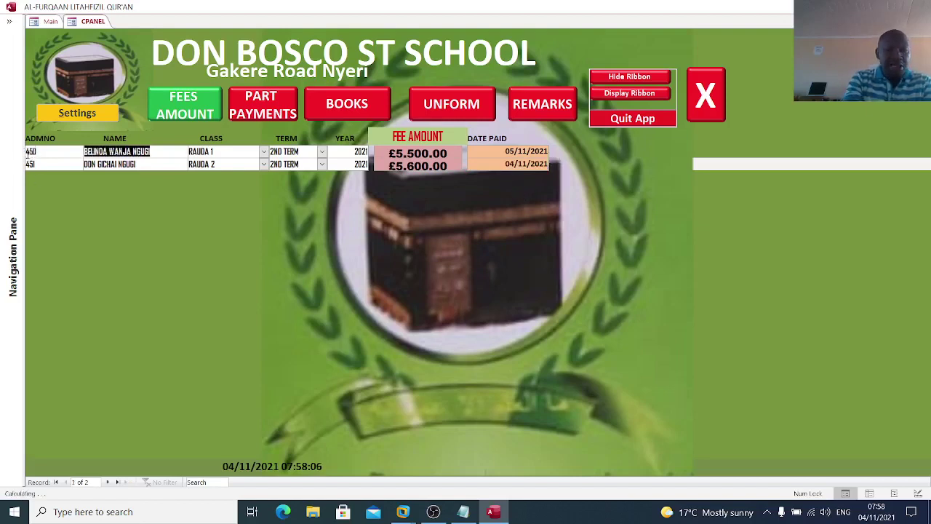
pyautogui.press('Tab')
pyautogui.press('Tab')
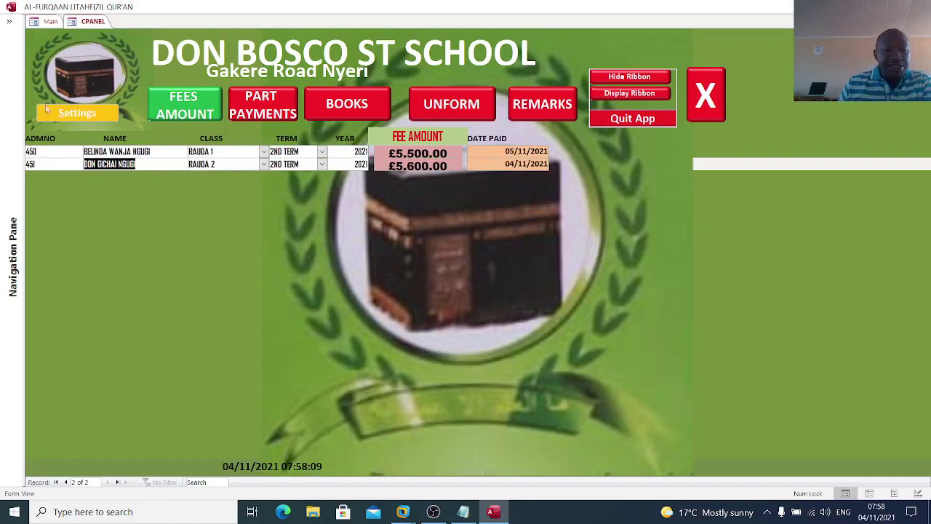
pyautogui.click(264, 115)
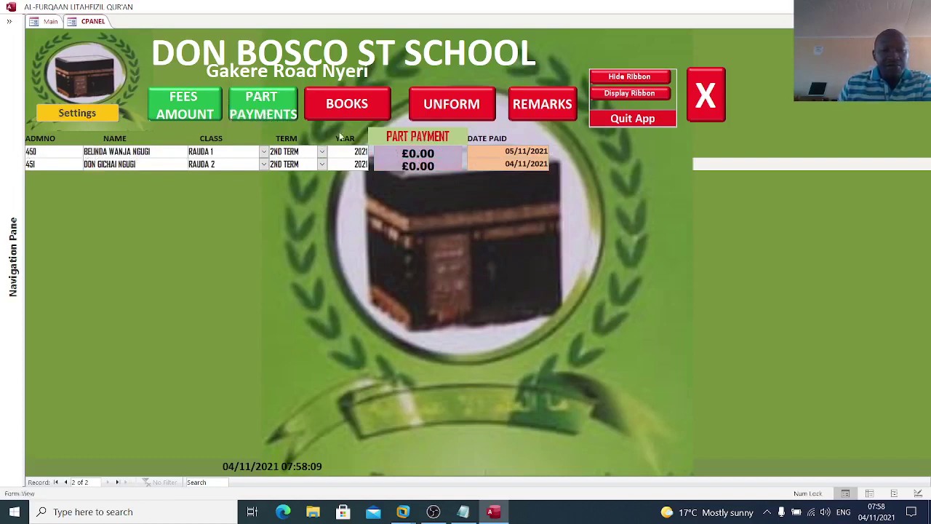
# Enter a £2,300.00 part payment for both admissions 450 and 451.
pyautogui.click(380, 151)
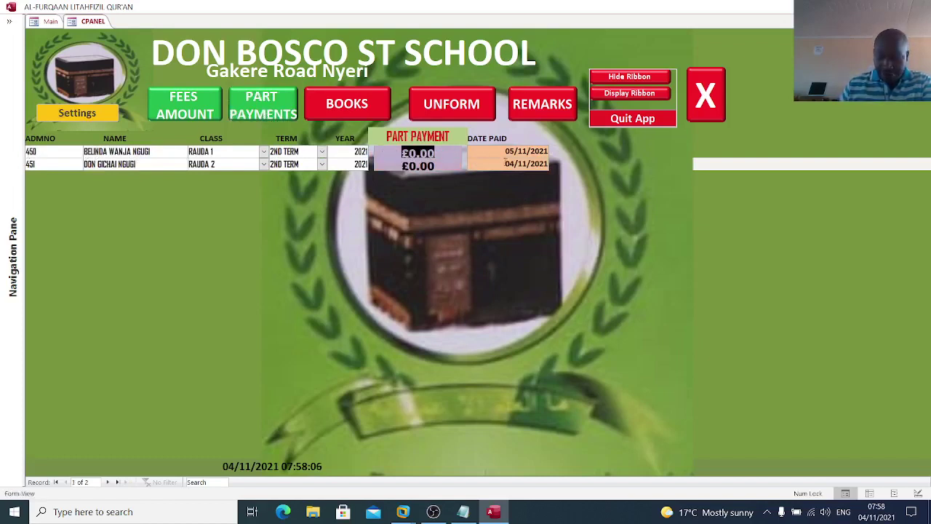
pyautogui.write('2300')
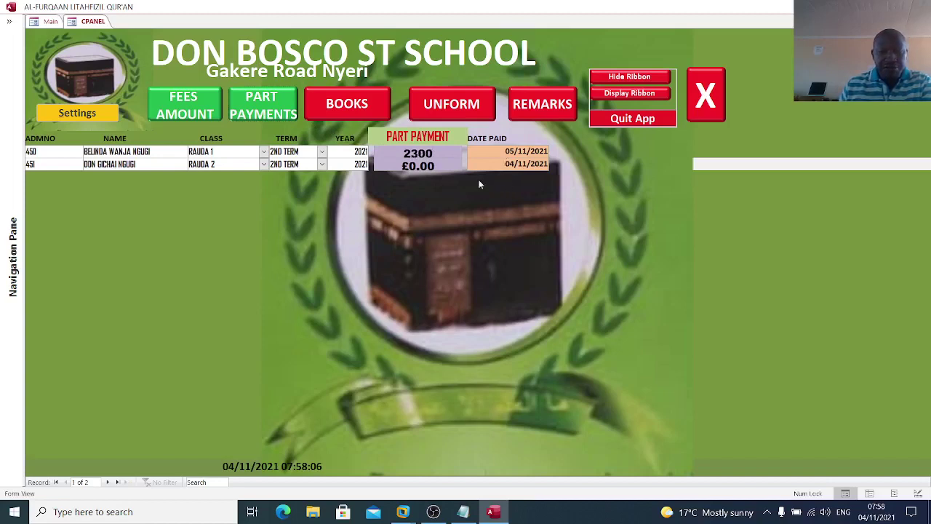
pyautogui.click(381, 166)
pyautogui.write('2')
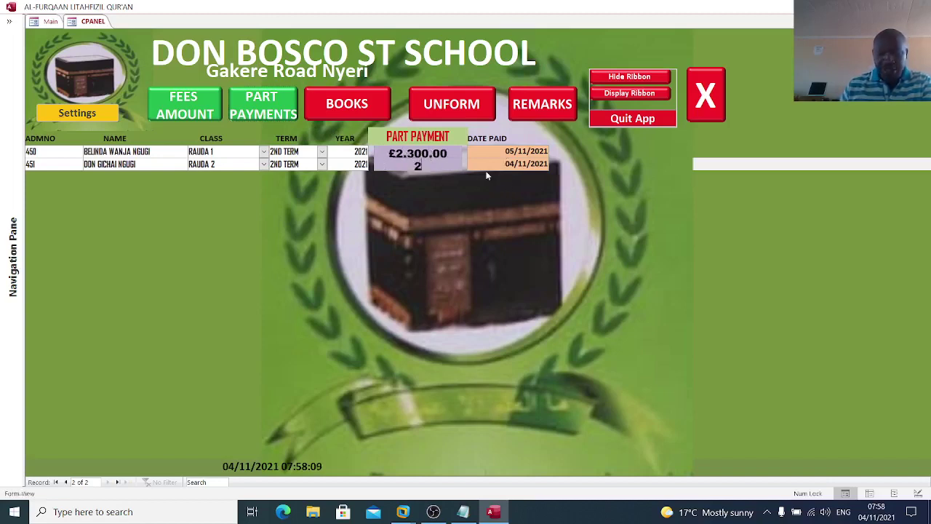
pyautogui.write('300')
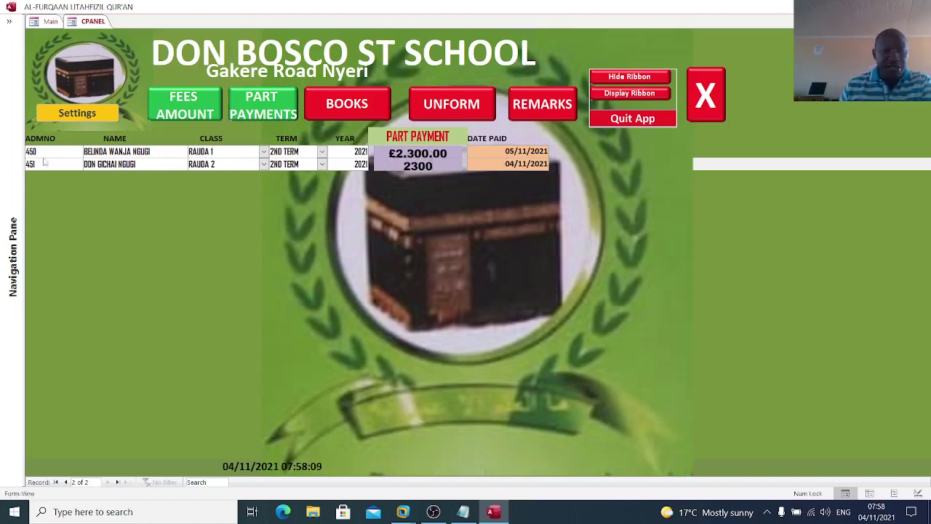
pyautogui.click(44, 164)
pyautogui.click(50, 152)
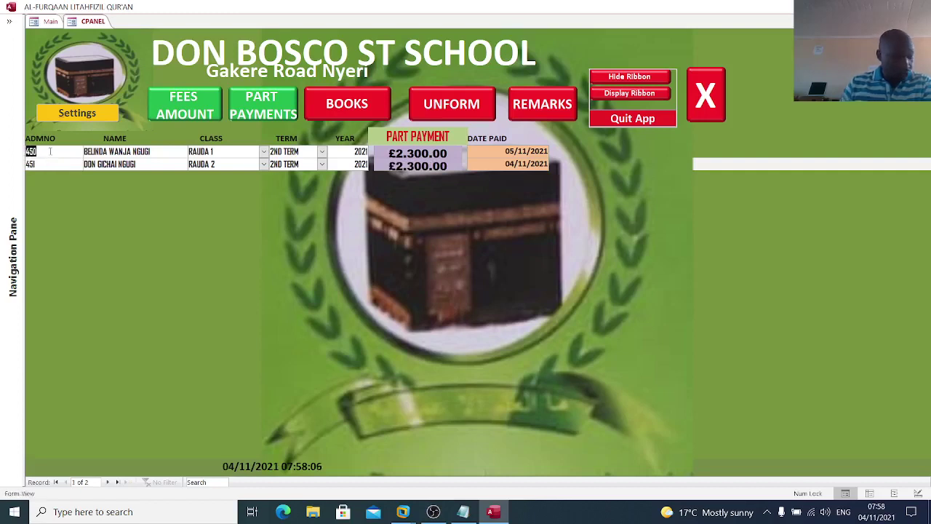
pyautogui.press('Tab')
pyautogui.press('Down')
pyautogui.press('End')
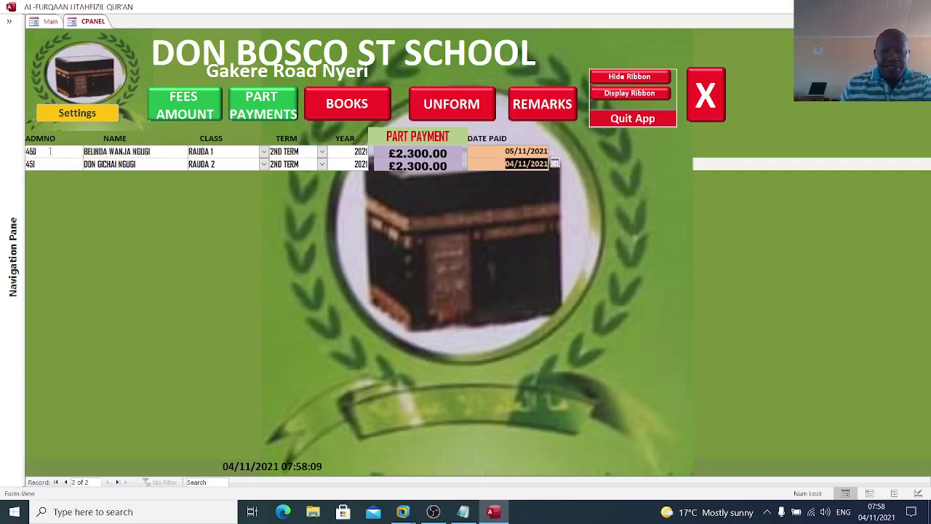
pyautogui.click(342, 110)
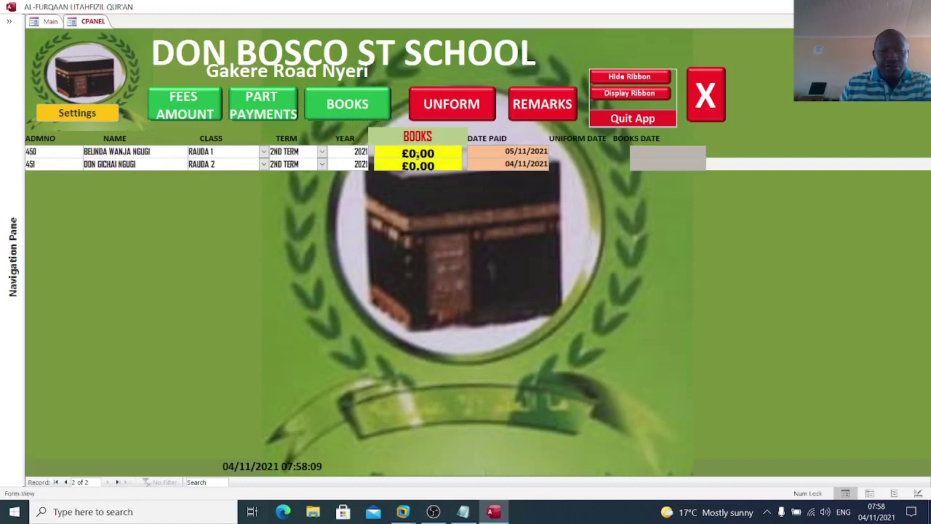
# Enter books charges of £750.00 and £892.00 for admissions 450 and 451.
pyautogui.moveTo(398, 153); pyautogui.dragTo(464, 162)
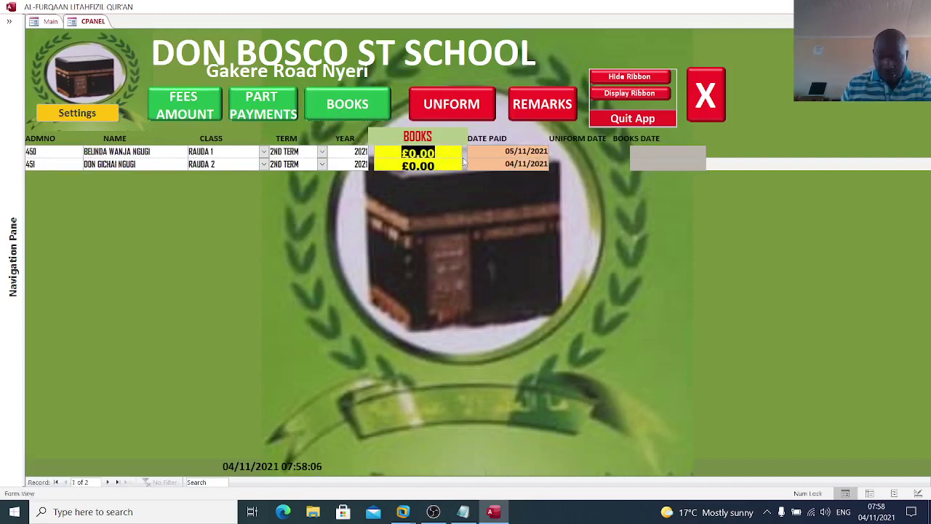
pyautogui.write('750')
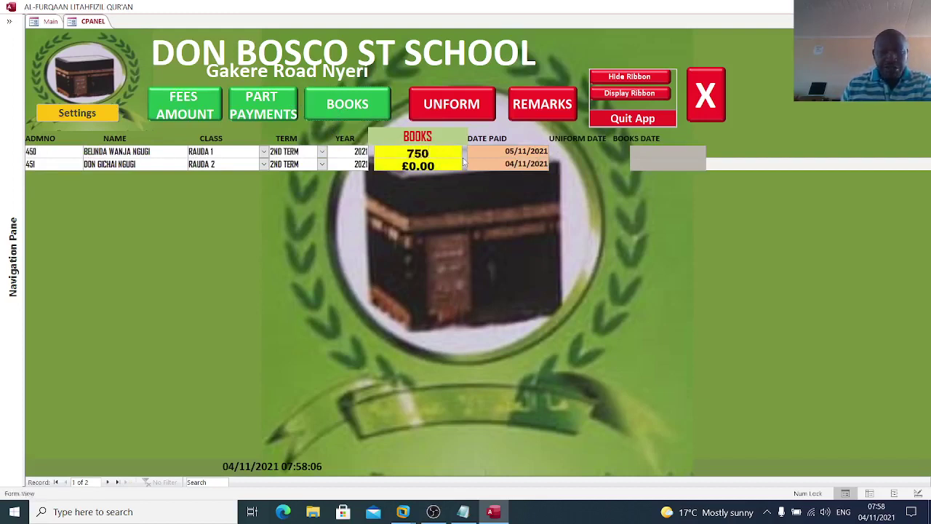
pyautogui.press('Return')
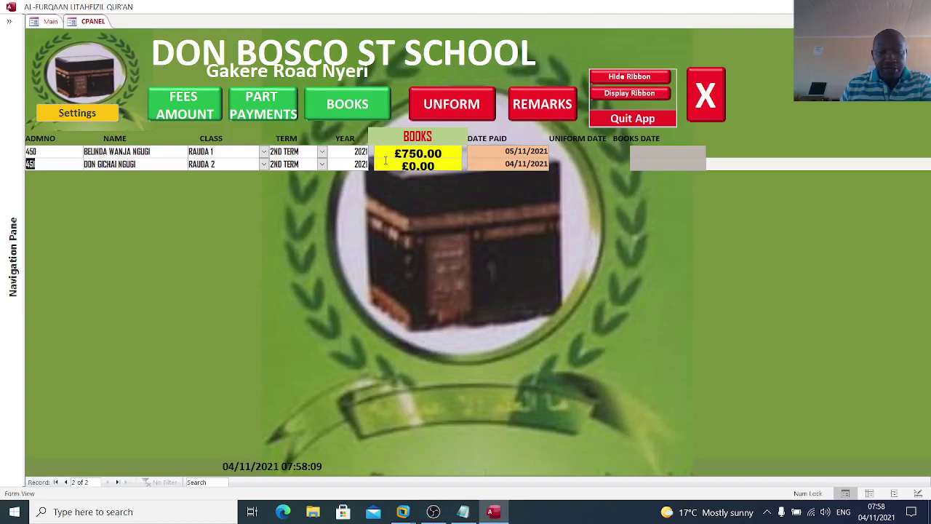
pyautogui.moveTo(386, 161); pyautogui.dragTo(461, 171)
pyautogui.write('892')
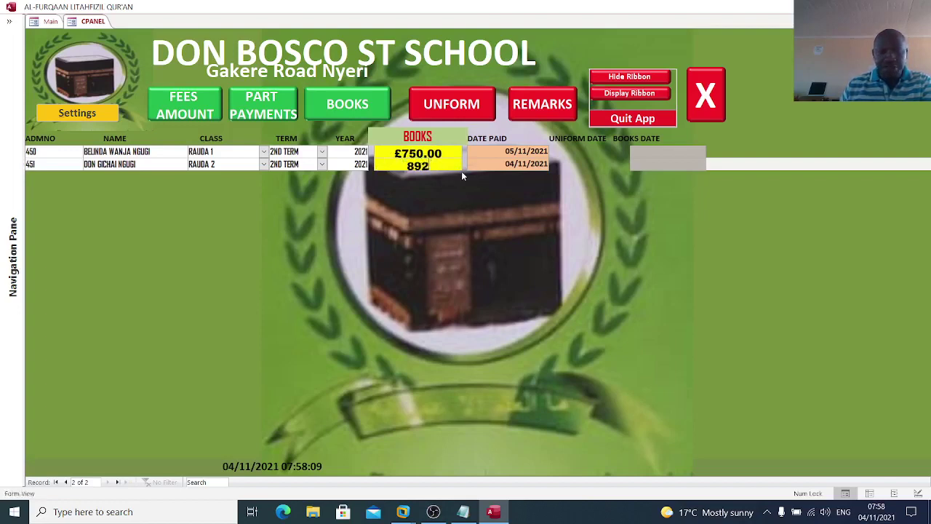
pyautogui.press('Return')
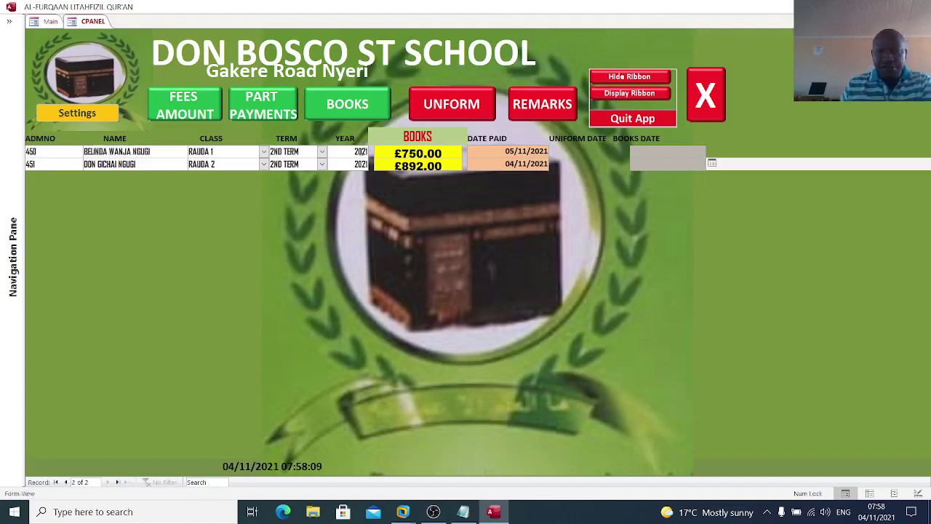
# Set both records' books date to 04/11/2021.
pyautogui.click(691, 151)
pyautogui.click(712, 151)
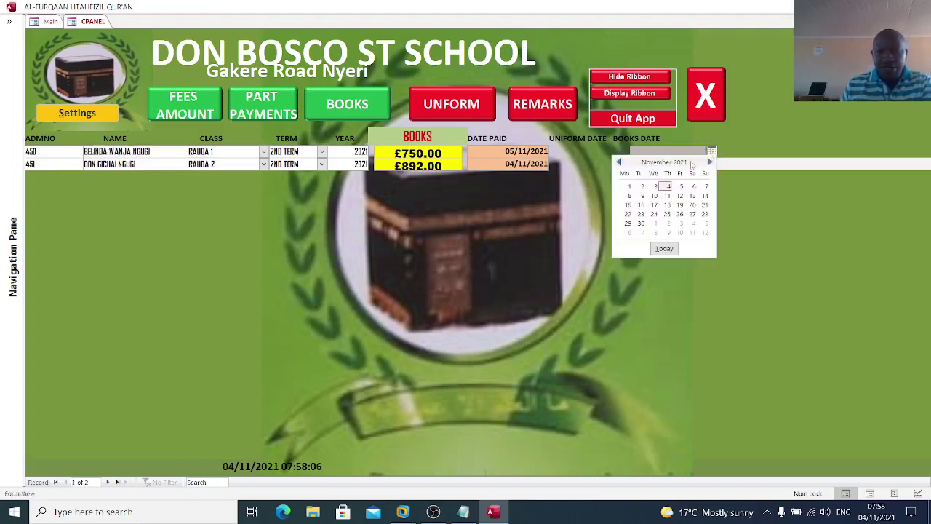
pyautogui.click(671, 187)
pyautogui.click(691, 163)
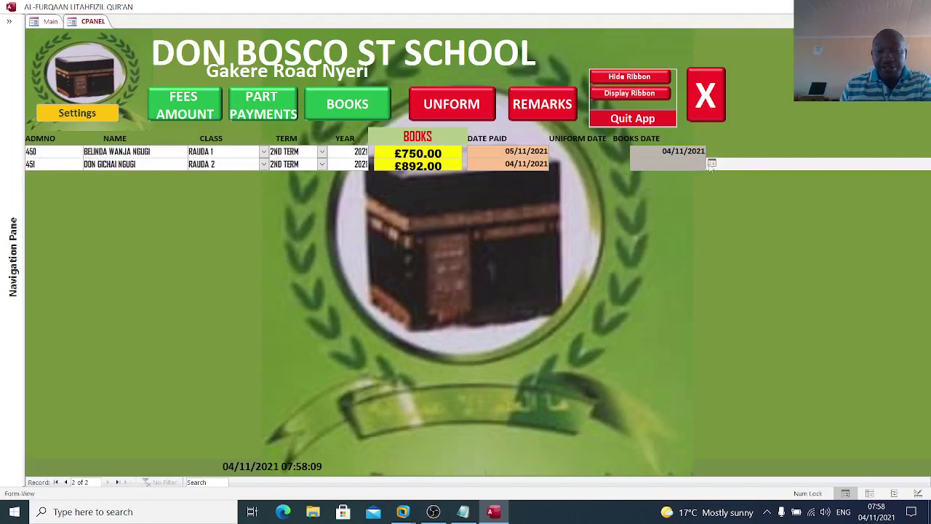
pyautogui.click(712, 163)
pyautogui.click(668, 199)
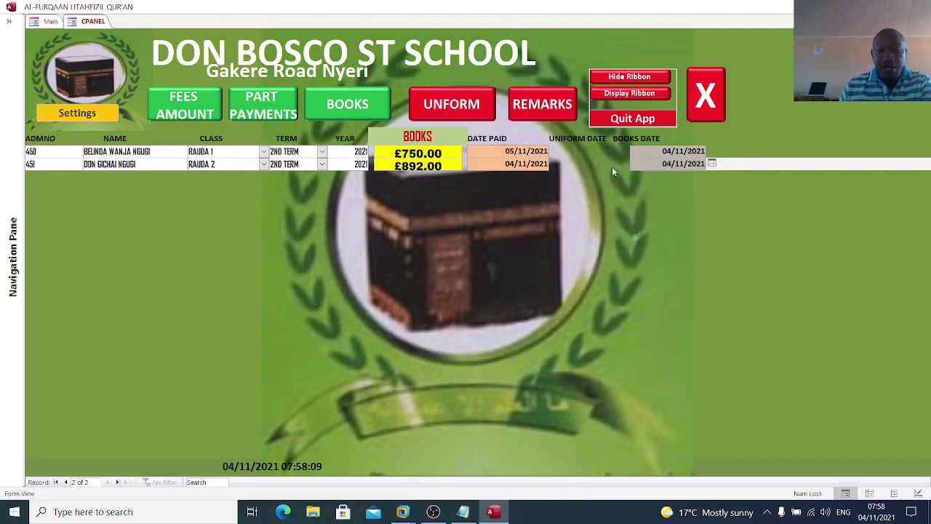
pyautogui.click(451, 117)
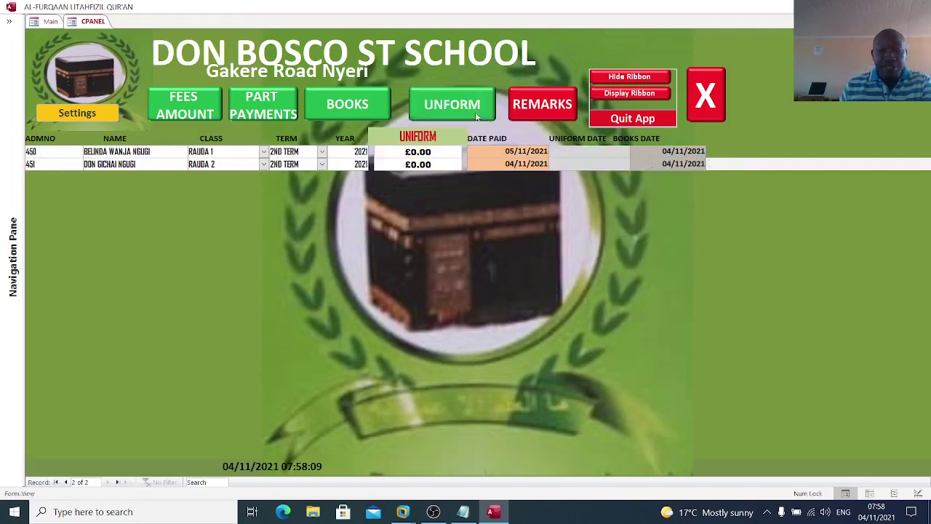
# Enter uniform amounts of £780.00 and £560.00 for the two learners.
pyautogui.click(391, 154)
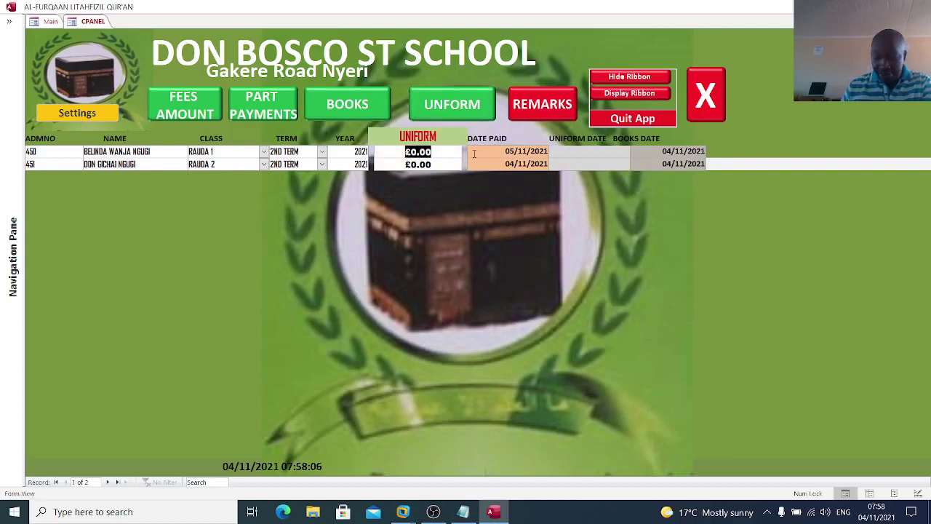
pyautogui.write('780')
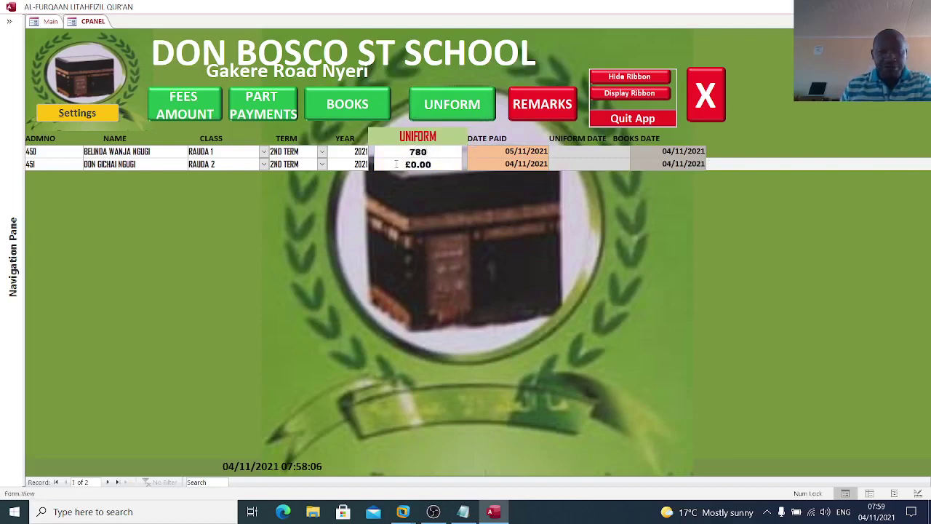
pyautogui.click(396, 164)
pyautogui.write('560')
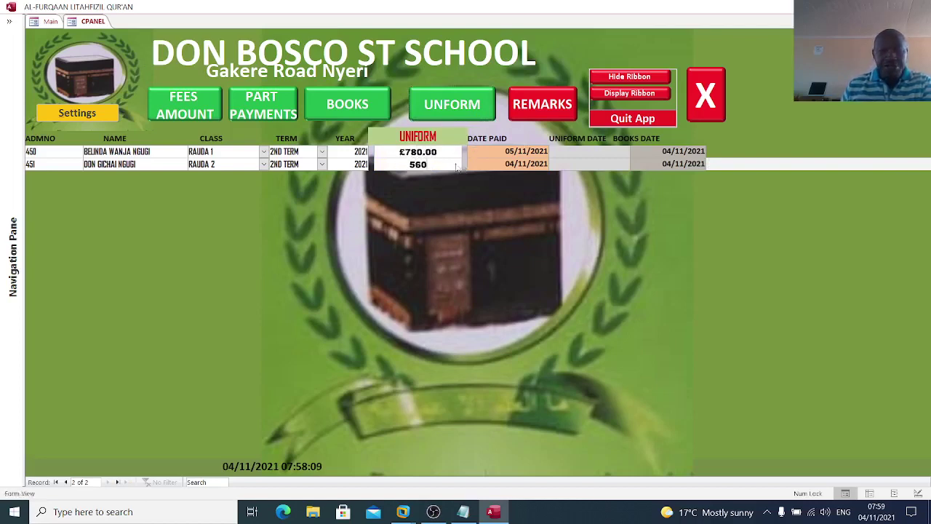
pyautogui.click(35, 152)
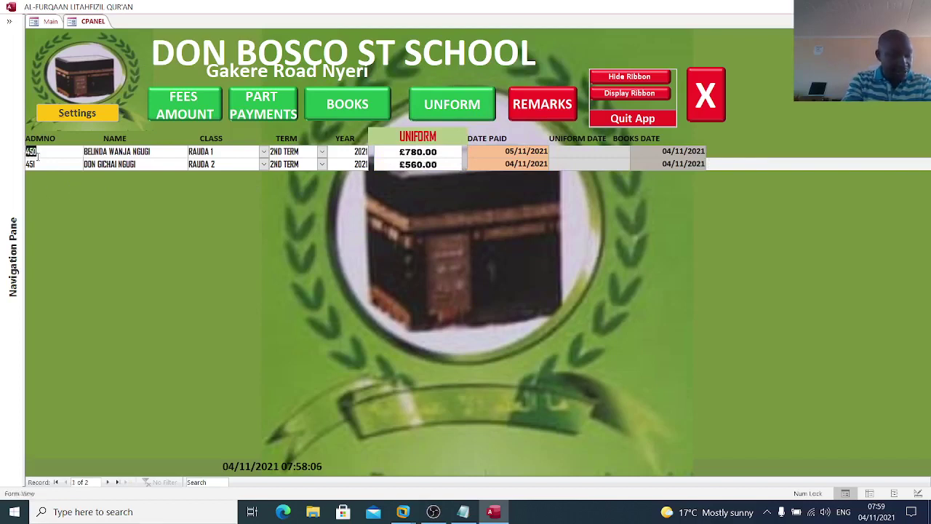
pyautogui.press('Tab')
pyautogui.press('Tab')
pyautogui.press('Tab')
pyautogui.press('Tab')
pyautogui.press('Tab')
pyautogui.press('Tab')
pyautogui.press('Tab')
pyautogui.press('Tab')
pyautogui.press('Tab')
pyautogui.press('Tab')
pyautogui.press('Tab')
pyautogui.press('Tab')
pyautogui.press('Tab')
pyautogui.press('Tab')
pyautogui.press('Tab')
pyautogui.press('Tab')
pyautogui.press('Tab')
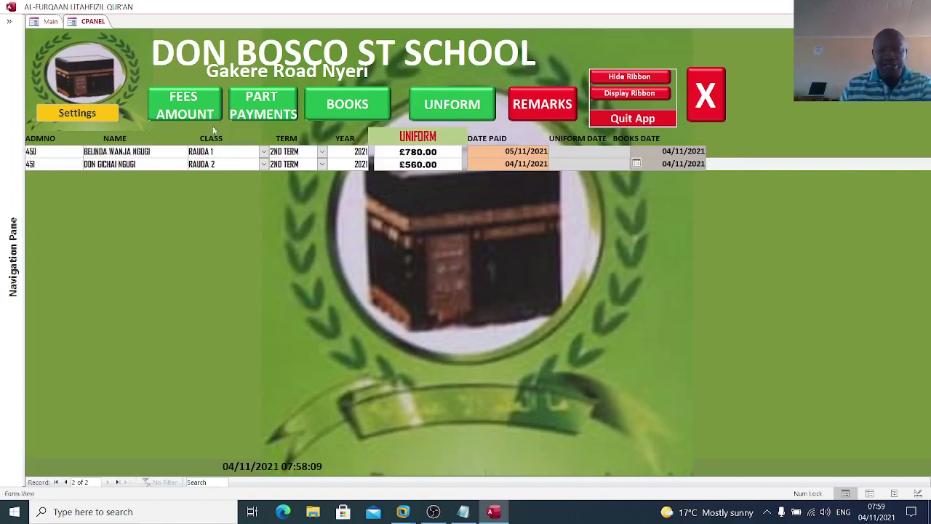
# Set both learners' uniform date to 04/11/2021.
pyautogui.click(605, 153)
pyautogui.click(635, 151)
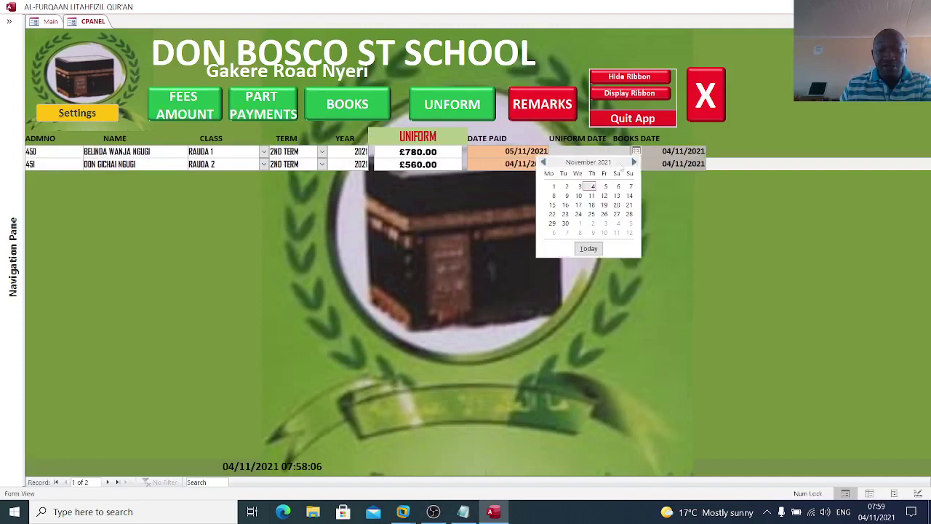
pyautogui.click(591, 186)
pyautogui.click(617, 166)
pyautogui.click(636, 163)
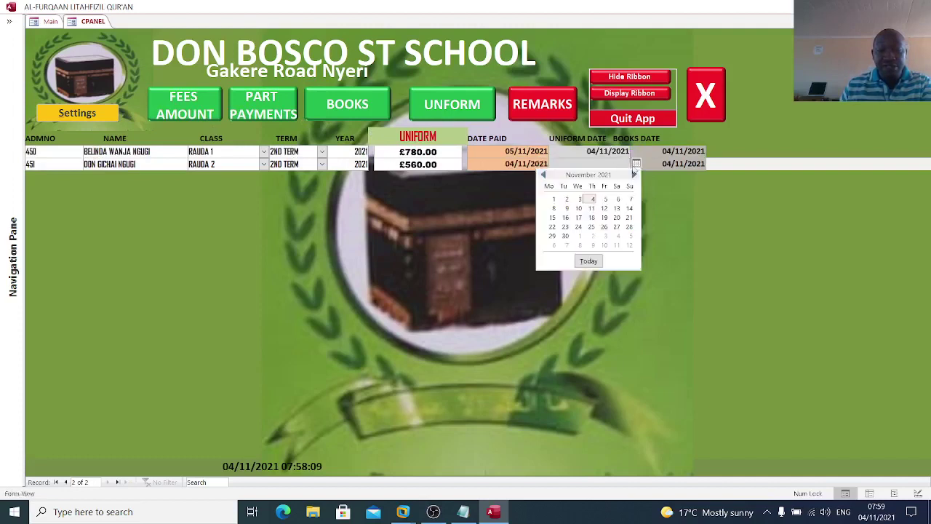
pyautogui.click(593, 199)
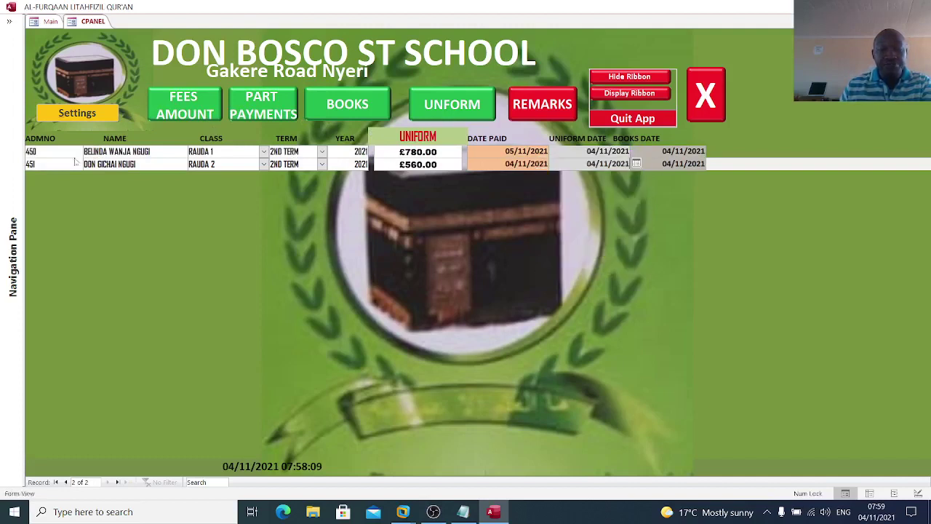
pyautogui.click(21, 154)
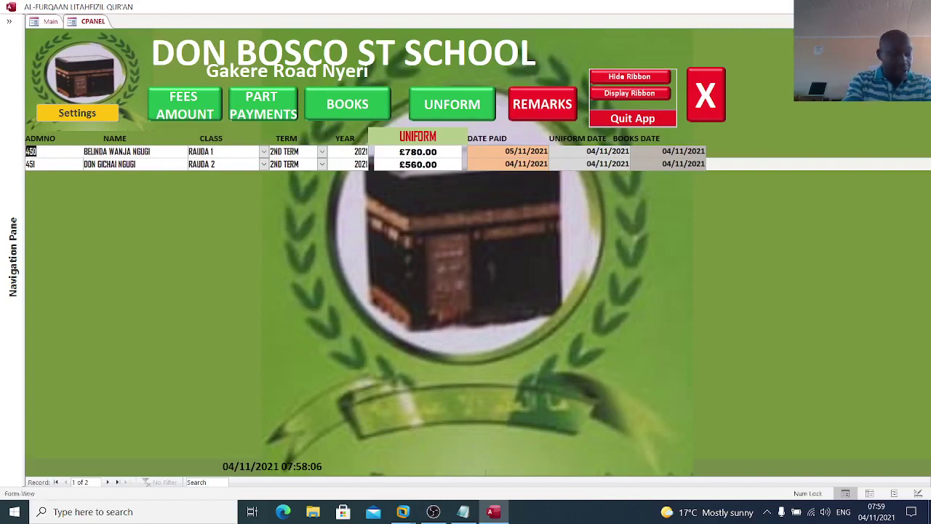
pyautogui.press('Tab')
pyautogui.press('Tab')
pyautogui.press('Tab')
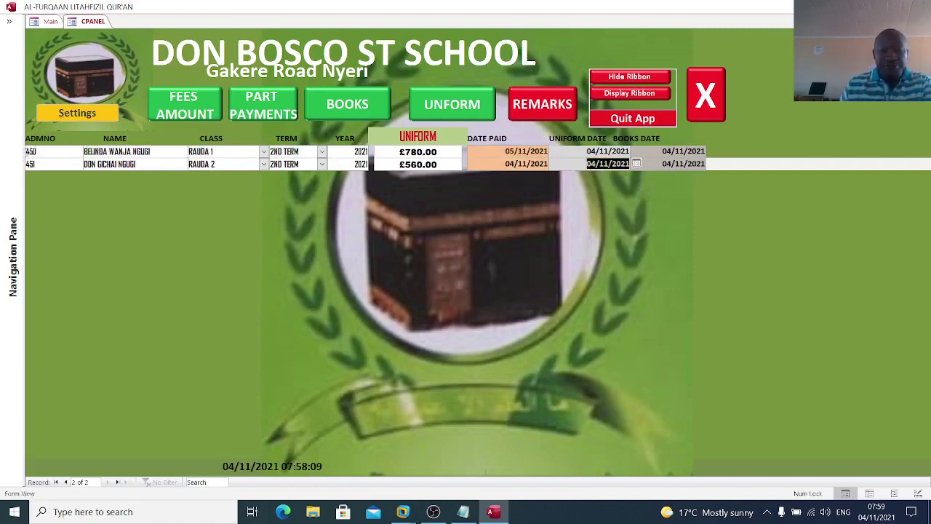
pyautogui.click(531, 111)
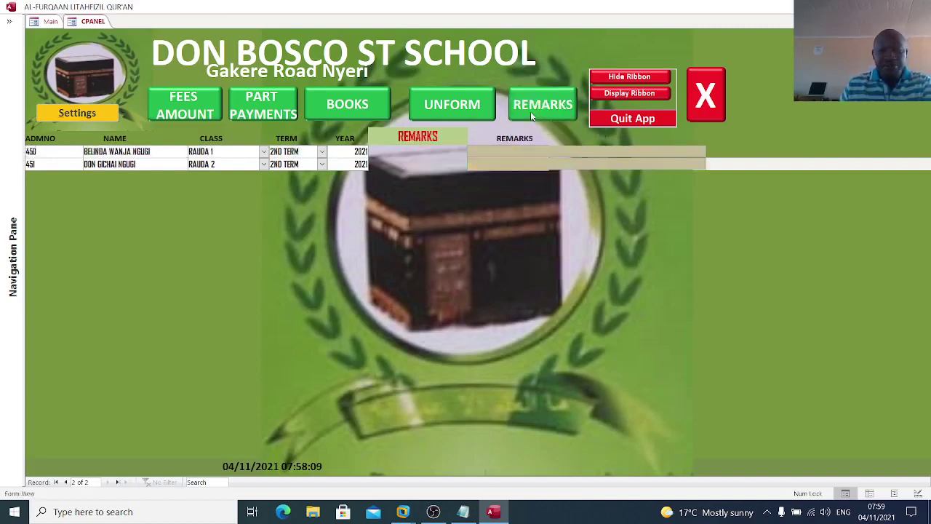
# Add remarks 'fees well paiid' and 'fees is paid' for admissions 450 and 451, then close CPANEL.
pyautogui.click(489, 154)
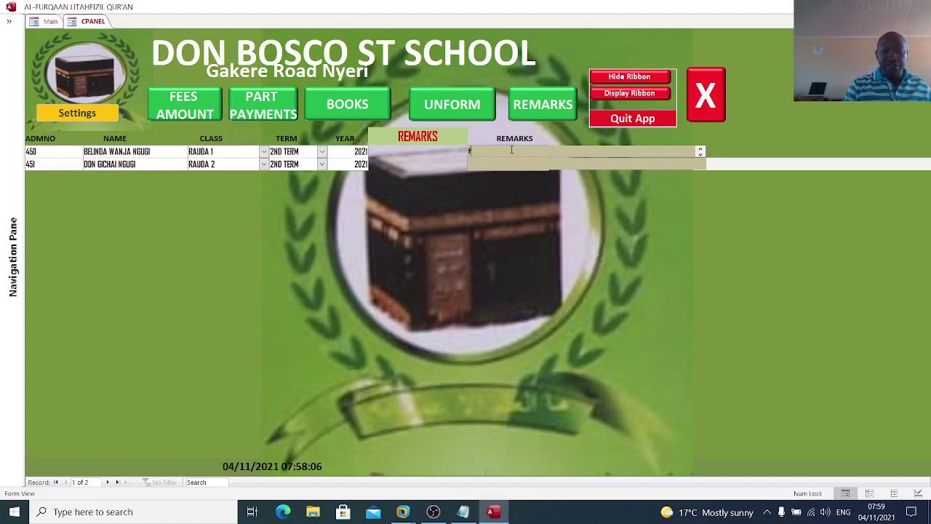
pyautogui.write('fees ww')
pyautogui.write('ll paiid')
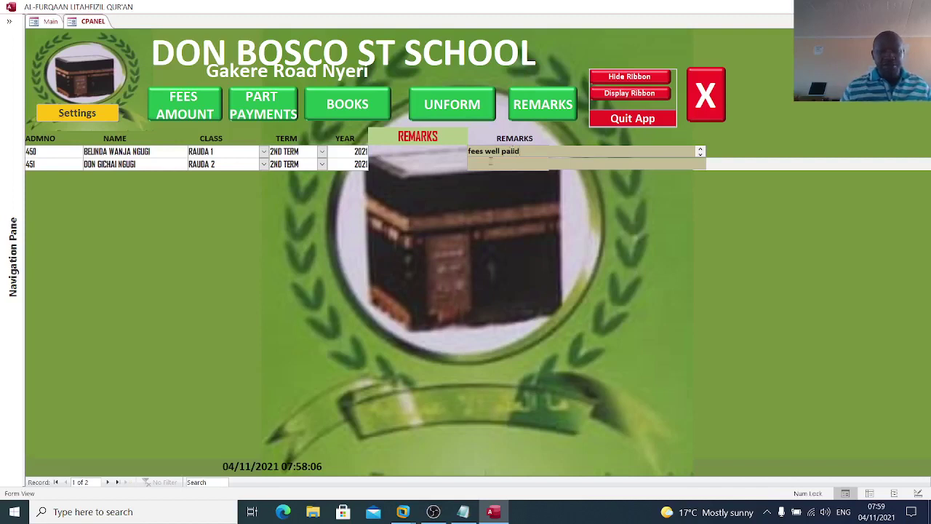
pyautogui.click(582, 164)
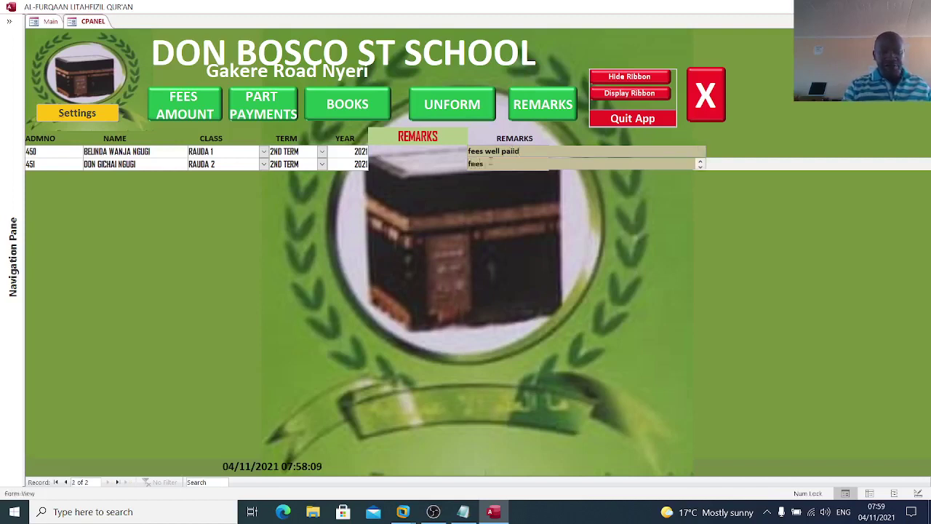
pyautogui.write('fees is paid')
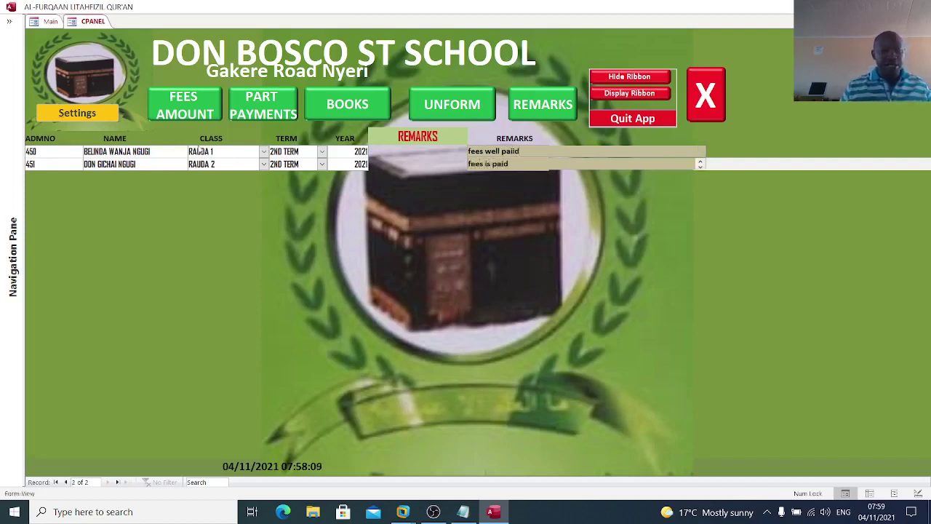
pyautogui.click(33, 152)
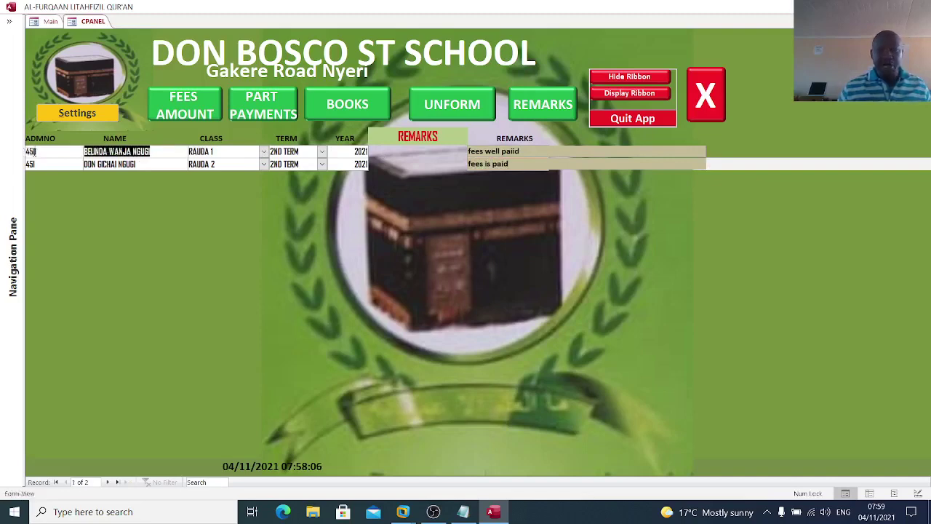
pyautogui.press('Down')
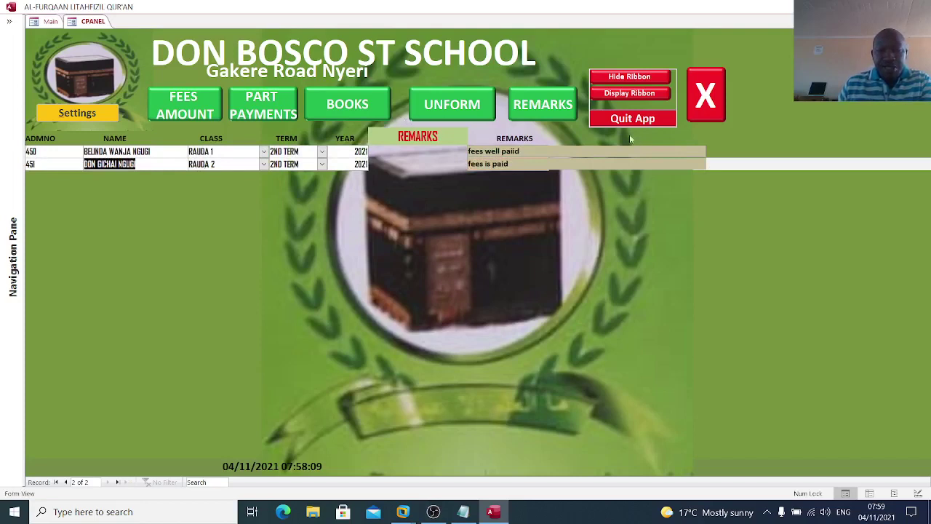
pyautogui.click(702, 95)
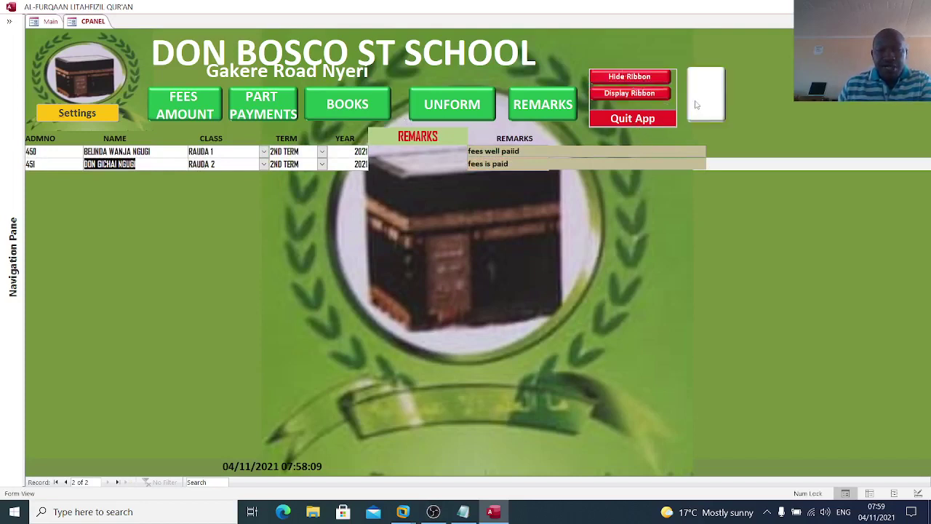
# Confirm closing the fees panel, preview the Statement report at 100%, then close it.
pyautogui.click(471, 300)
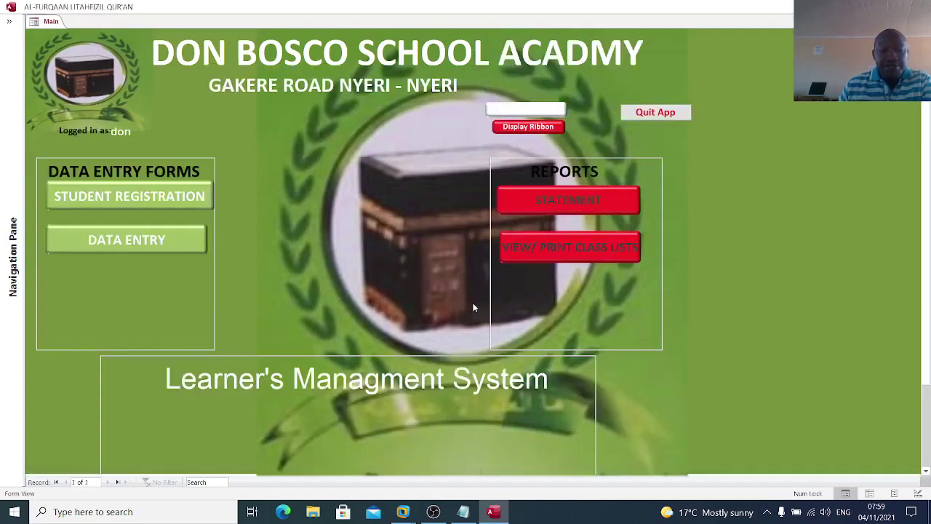
pyautogui.click(551, 205)
pyautogui.click(499, 127)
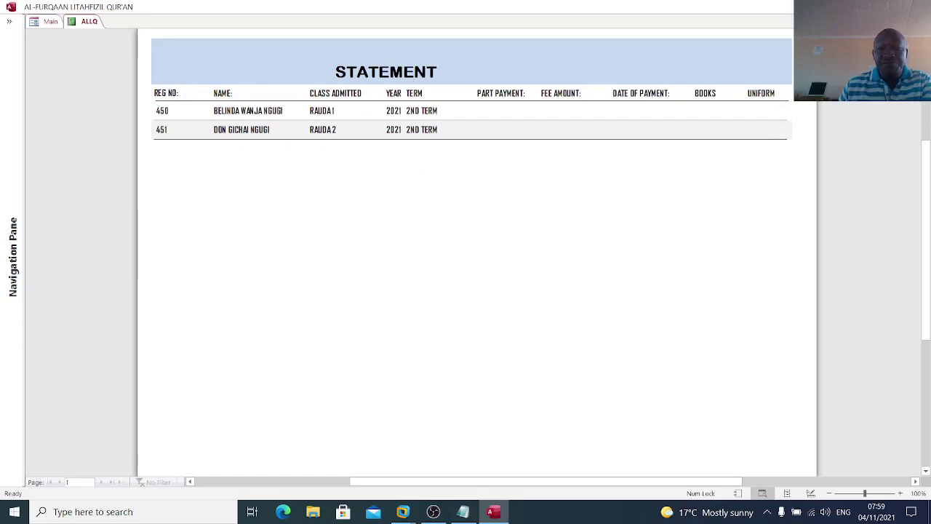
pyautogui.click(530, 164)
pyautogui.press('Escape')
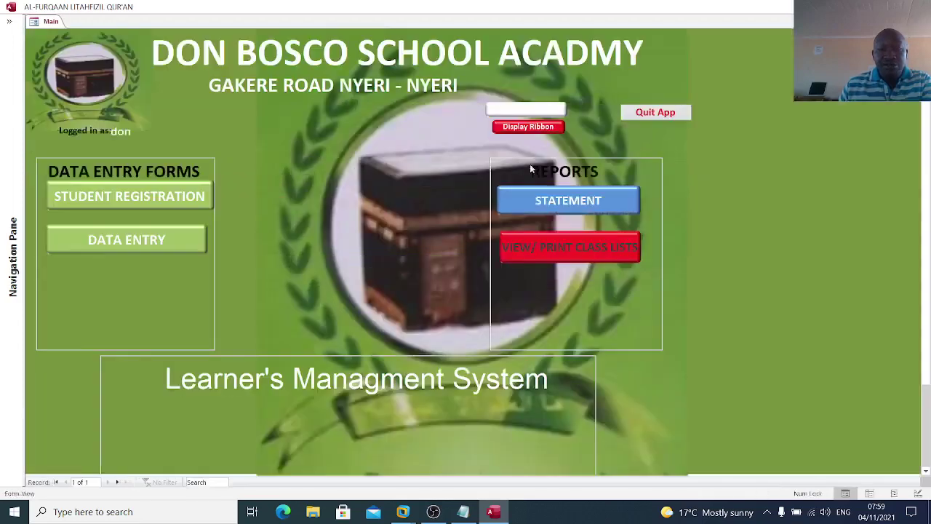
# Cancel a first class list request, then briefly open and close the registration form.
pyautogui.click(548, 251)
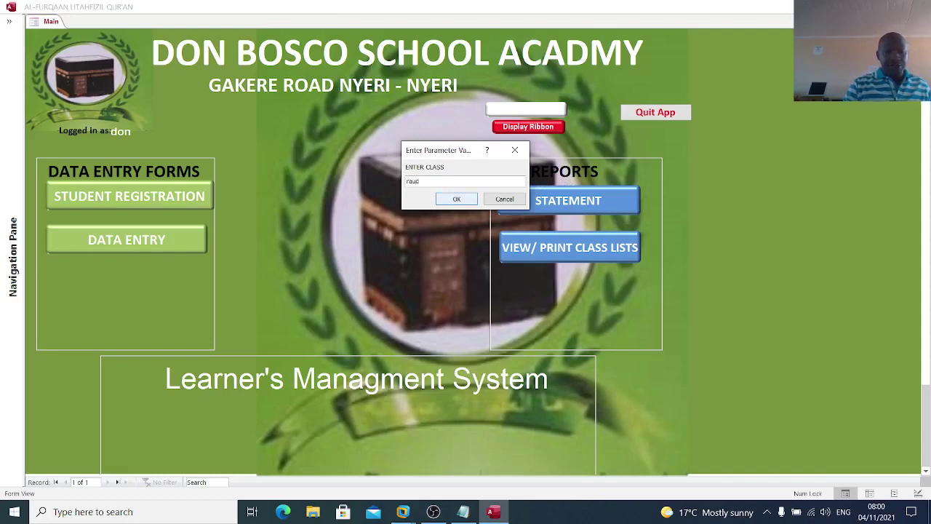
pyautogui.click(515, 150)
pyautogui.click(441, 235)
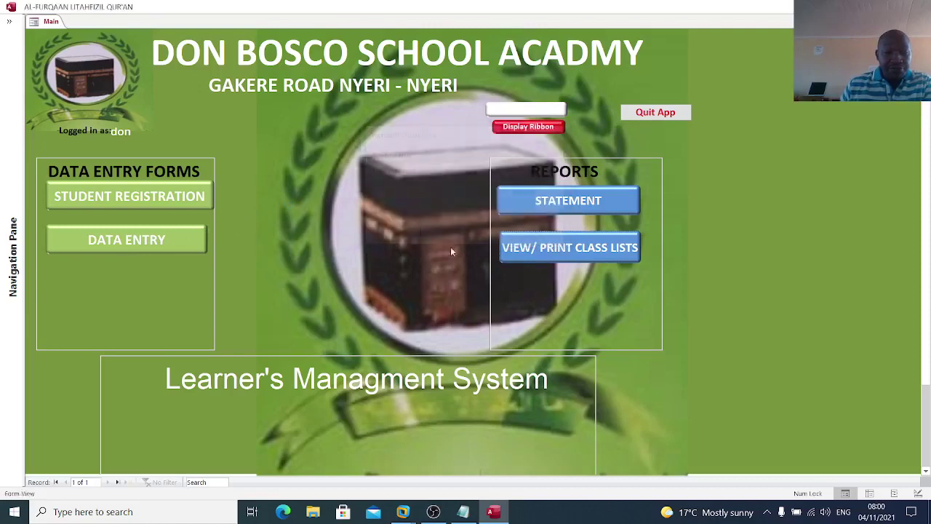
pyautogui.click(104, 209)
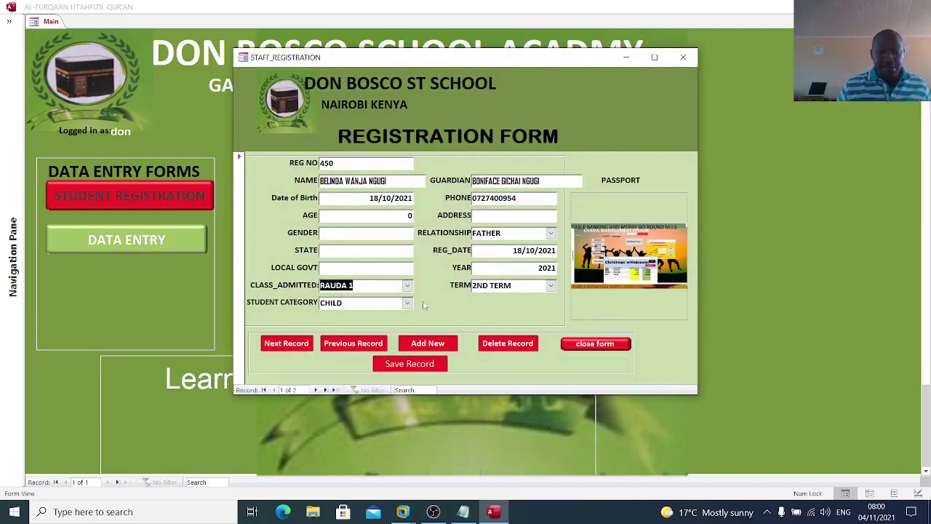
pyautogui.click(593, 342)
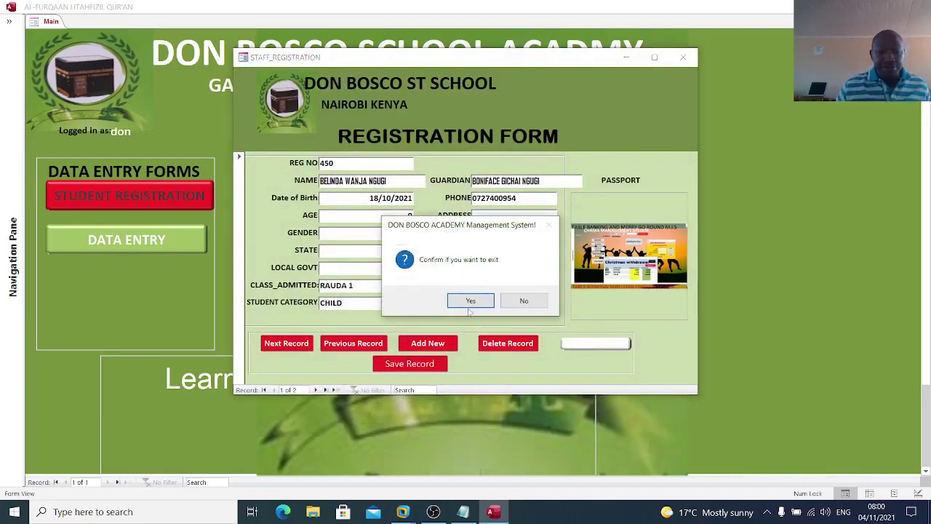
pyautogui.click(471, 302)
# Open the RAUDA 1 class list report, view it at 100%, and close it.
pyautogui.click(510, 247)
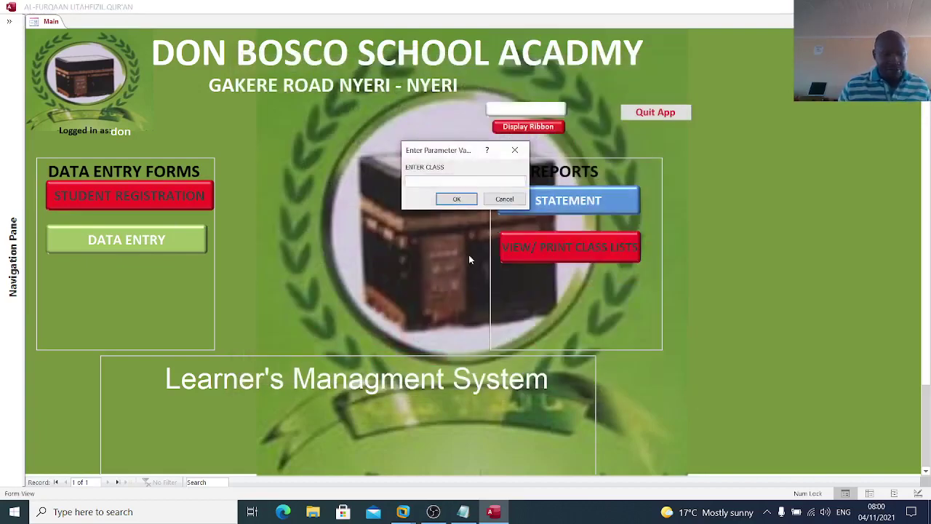
pyautogui.write('RAUDA 1')
pyautogui.press('Return')
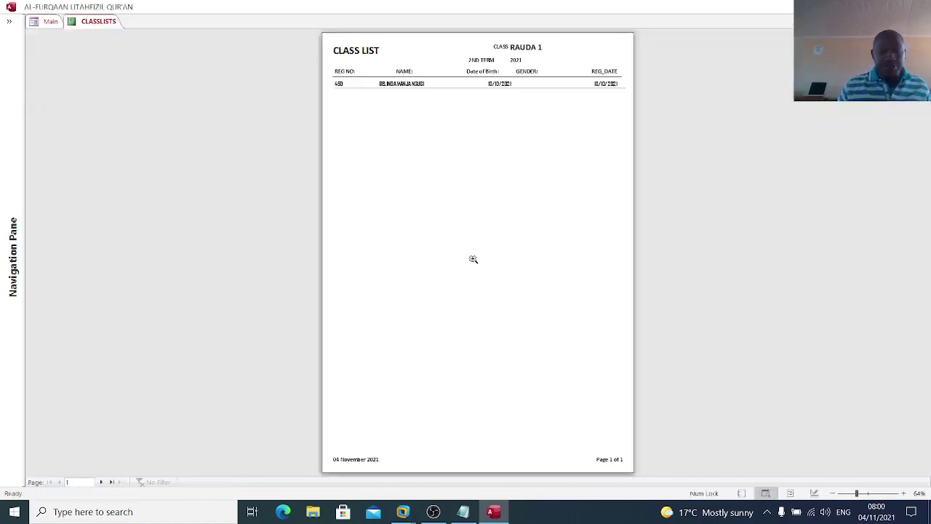
pyautogui.click(473, 259)
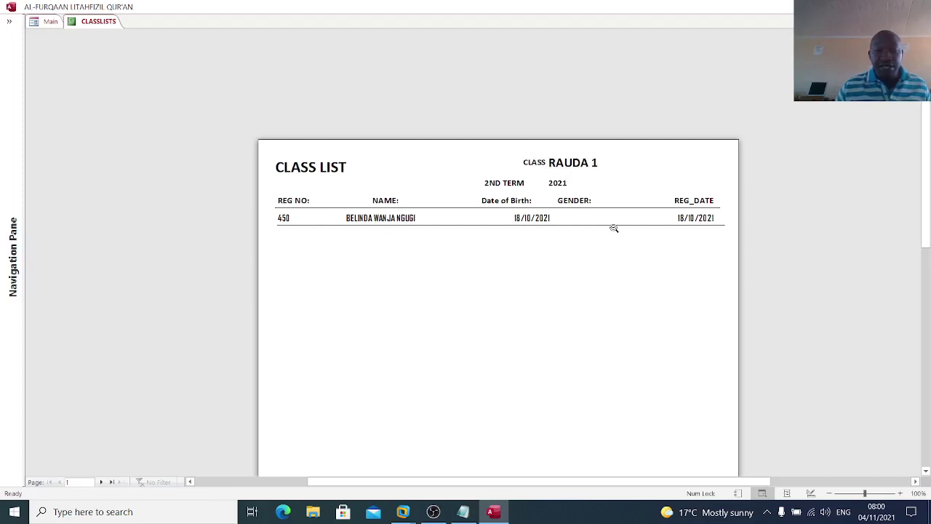
pyautogui.click(925, 21)
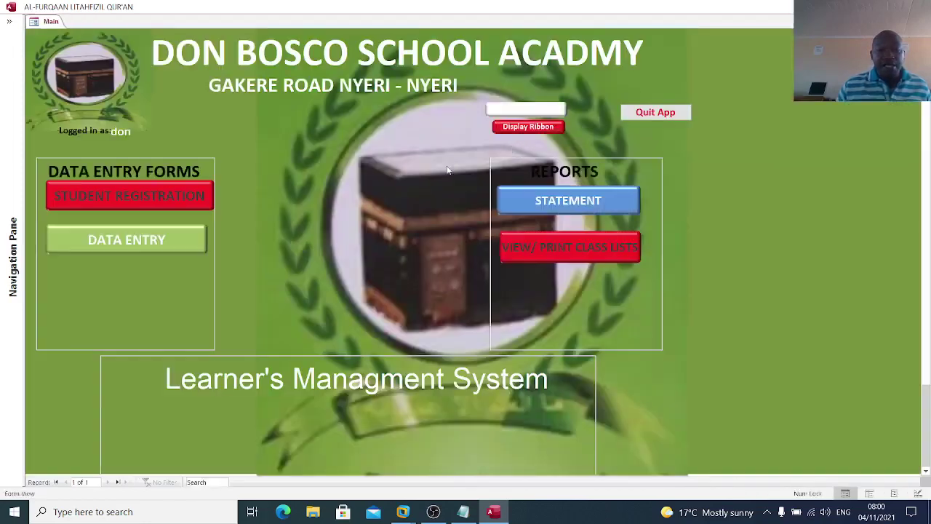
# Open the fees table and delete the old records 14 to 24.
pyautogui.click(22, 155)
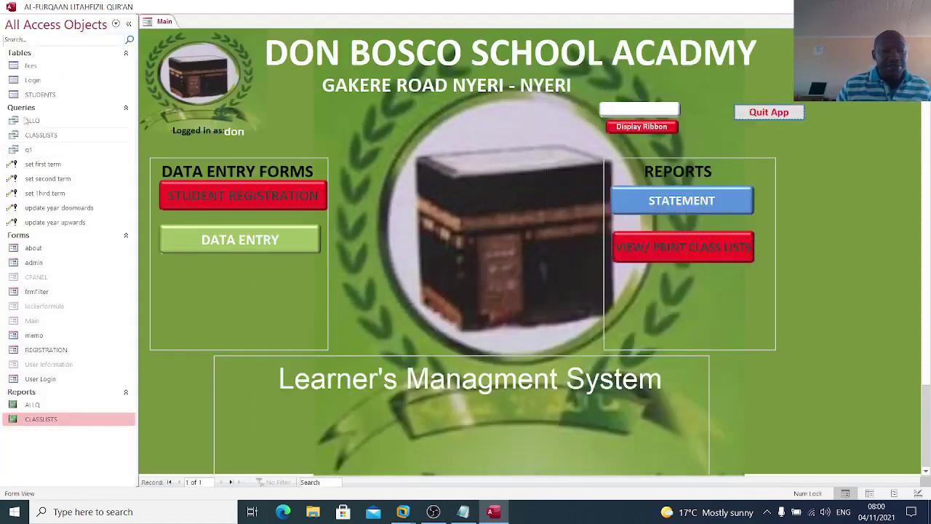
pyautogui.doubleClick(44, 67)
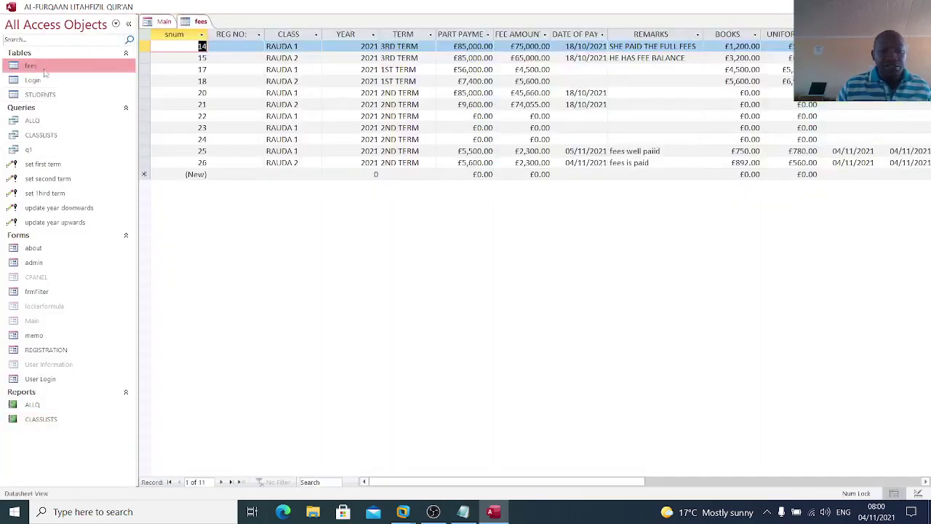
pyautogui.moveTo(144, 46); pyautogui.dragTo(161, 156)
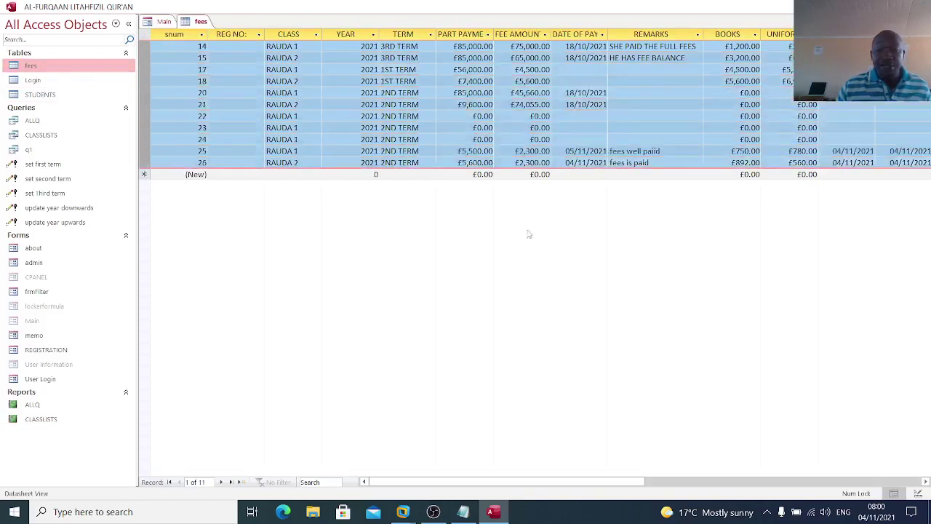
pyautogui.click(148, 151)
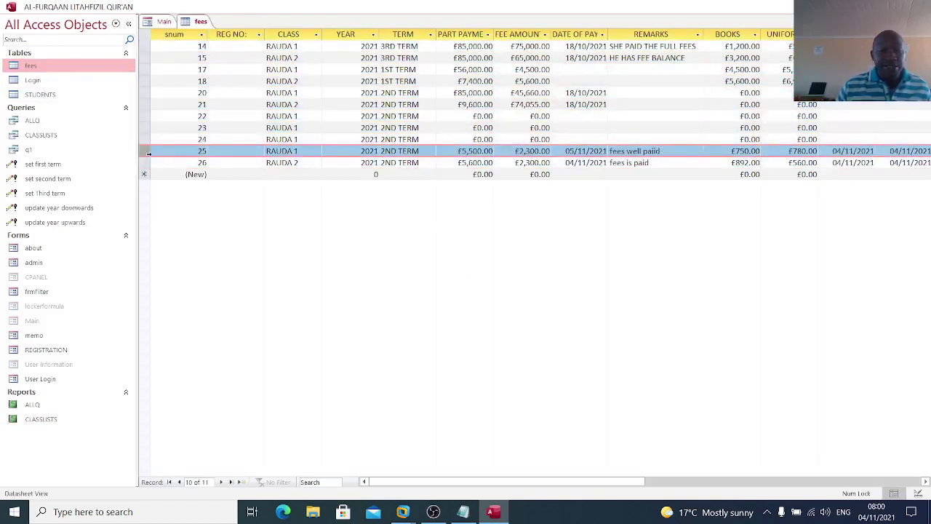
pyautogui.moveTo(149, 143); pyautogui.dragTo(148, 46)
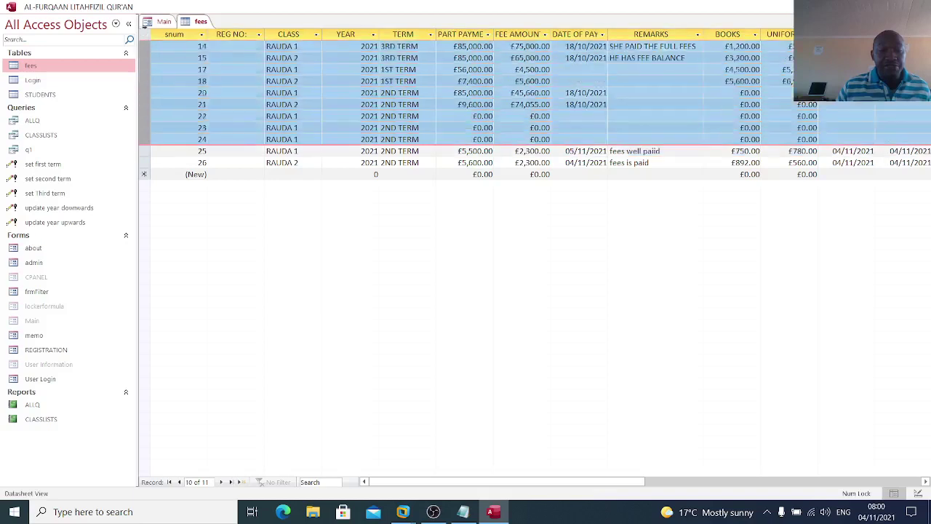
pyautogui.press('Delete')
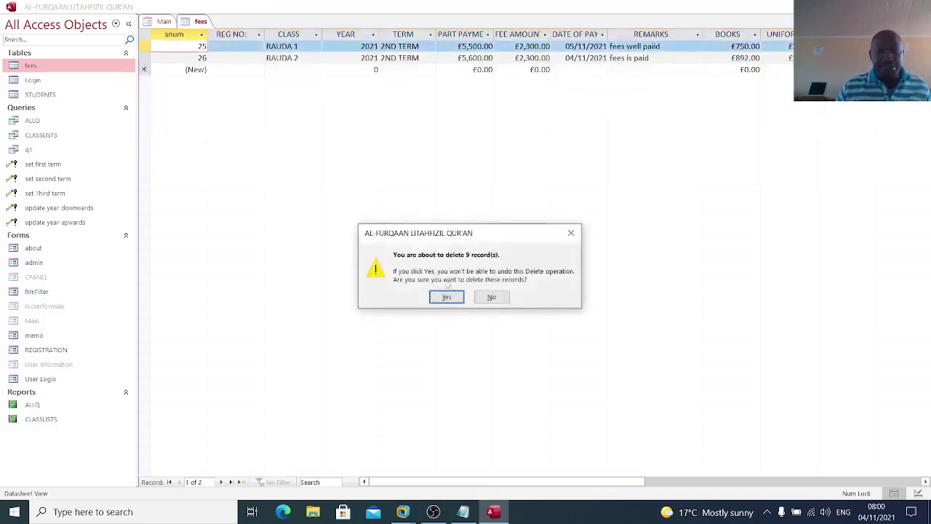
pyautogui.click(444, 294)
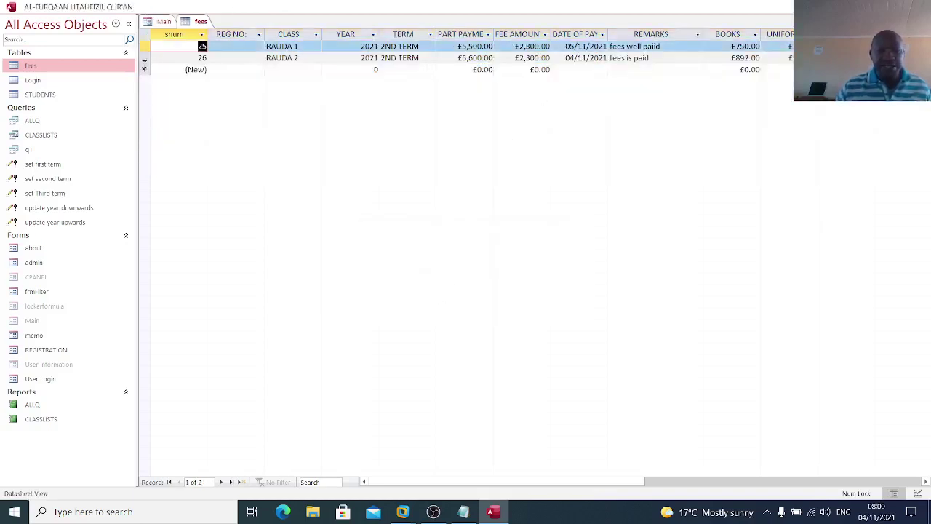
# Check the remaining records 25 and 26 and close the fees table.
pyautogui.moveTo(144, 58); pyautogui.dragTo(142, 41)
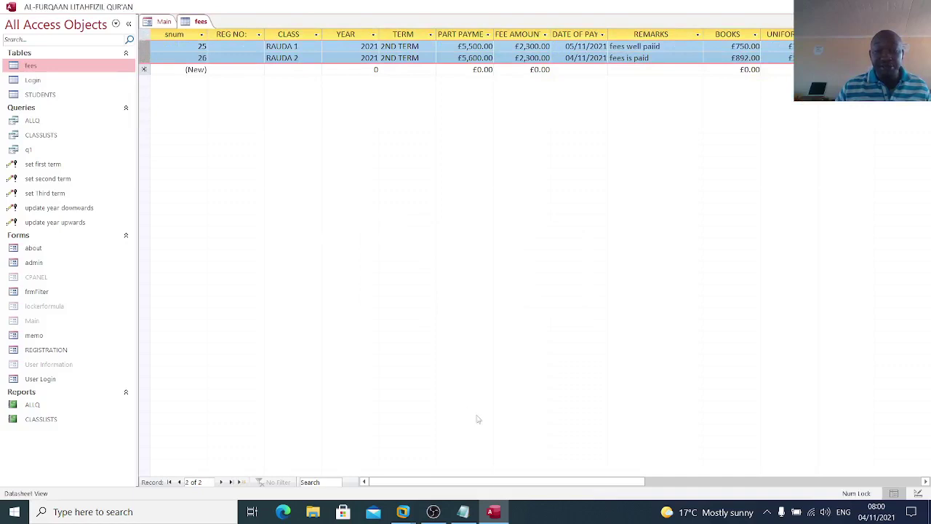
pyautogui.moveTo(545, 486); pyautogui.dragTo(449, 464)
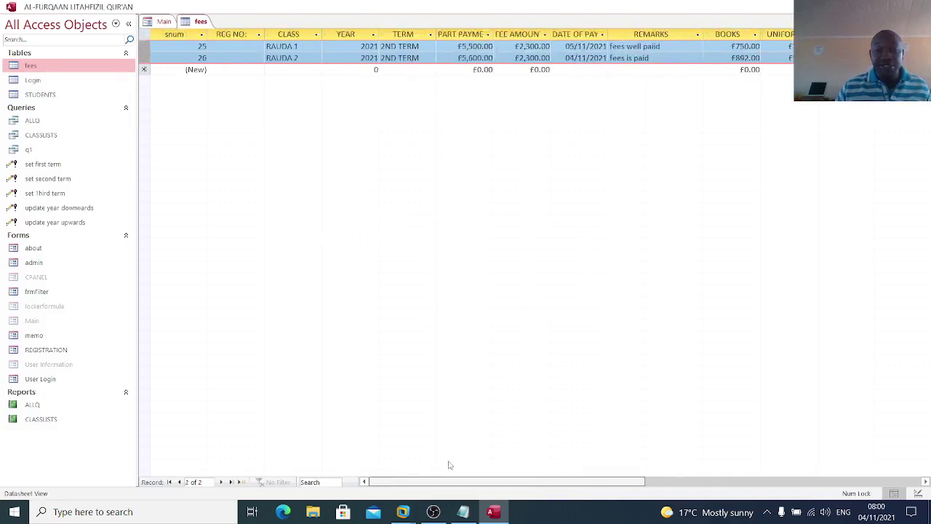
pyautogui.hotkey('ctrl', 'w')
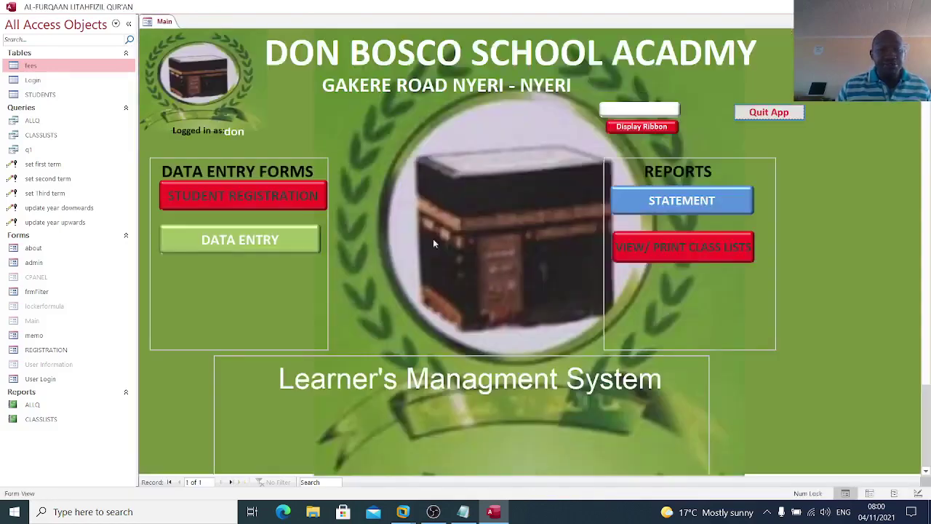
# View the fees statement report, then show fee amounts and part payments for admissions 450 and 451.
pyautogui.click(653, 200)
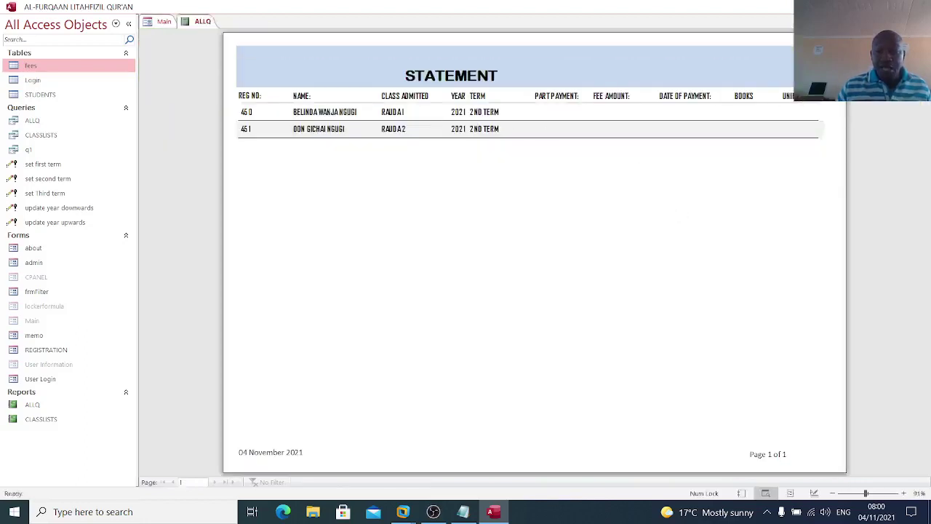
pyautogui.hotkey('ctrl', 'w')
pyautogui.click(218, 246)
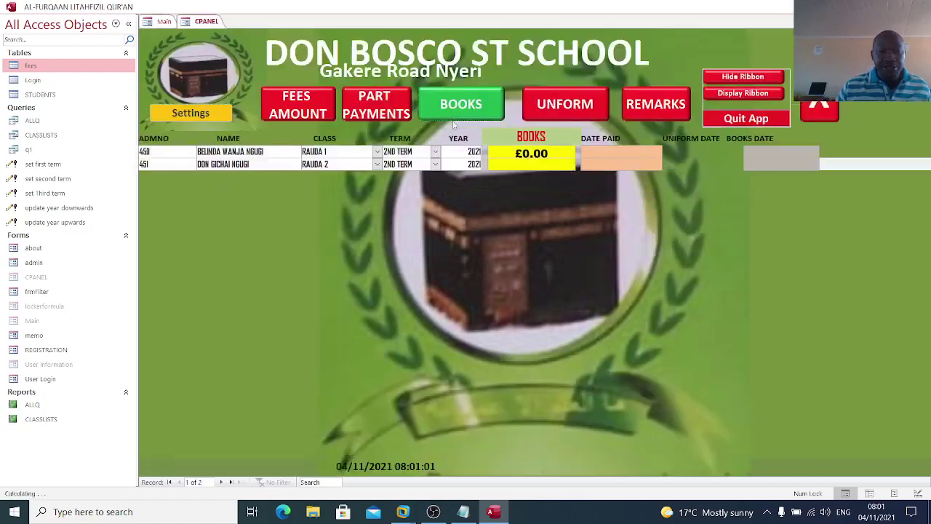
pyautogui.click(294, 105)
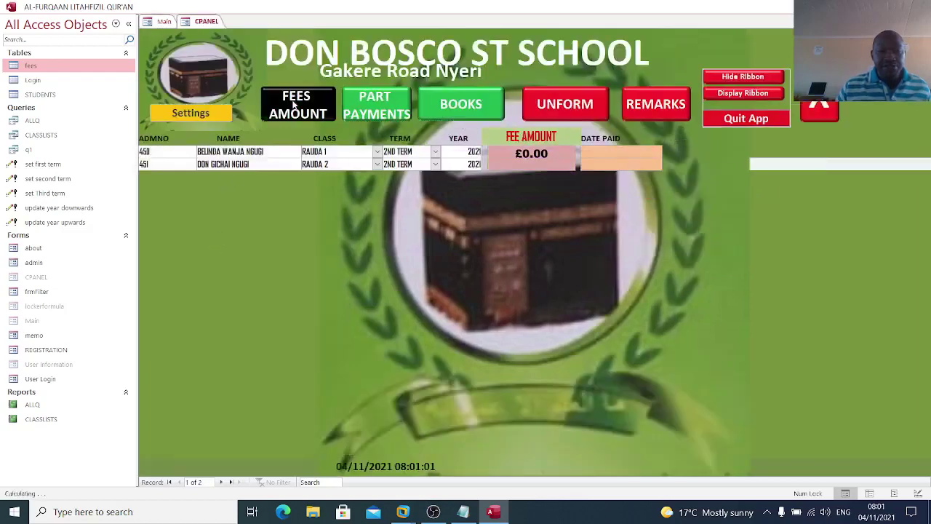
pyautogui.click(371, 105)
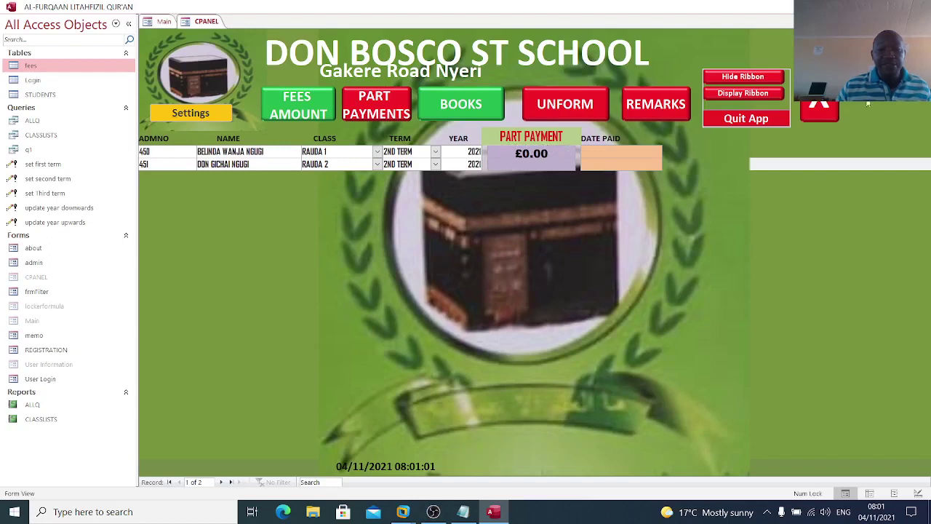
pyautogui.click(193, 119)
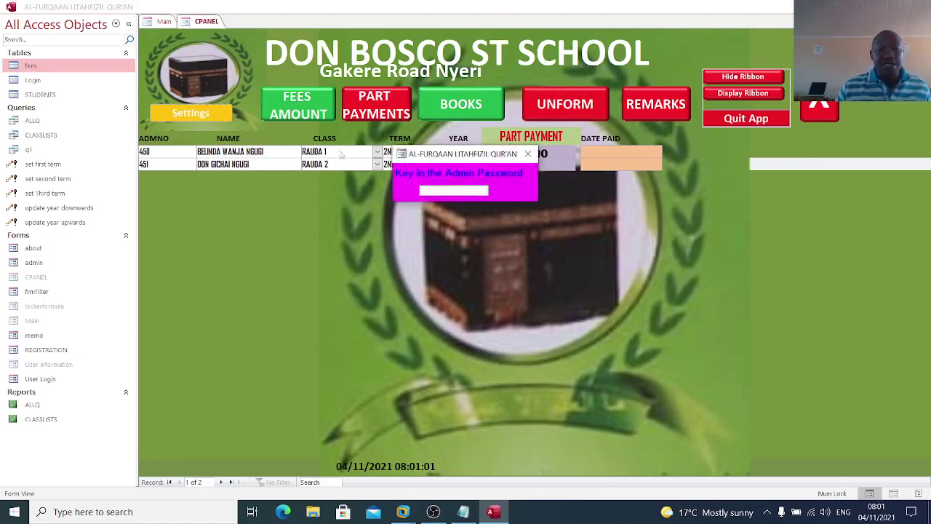
pyautogui.click(528, 153)
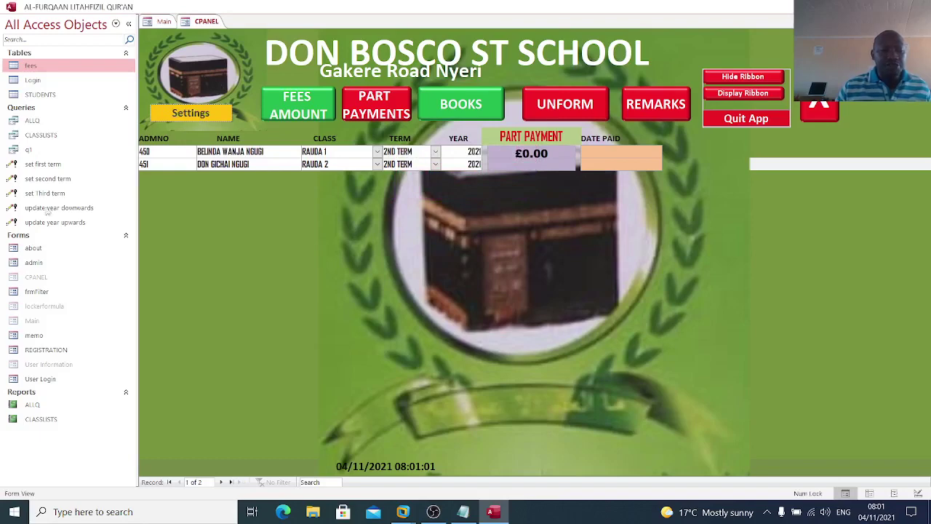
pyautogui.doubleClick(34, 262)
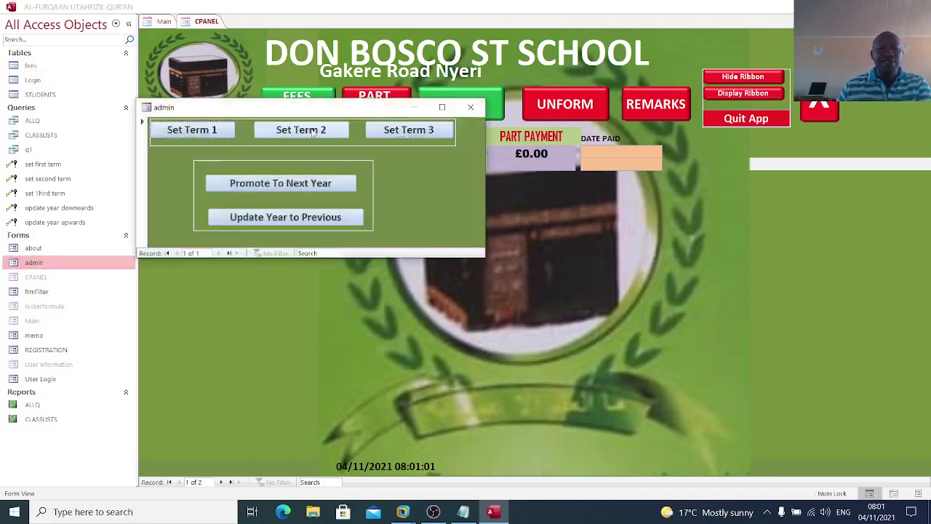
pyautogui.moveTo(291, 107); pyautogui.dragTo(349, 150)
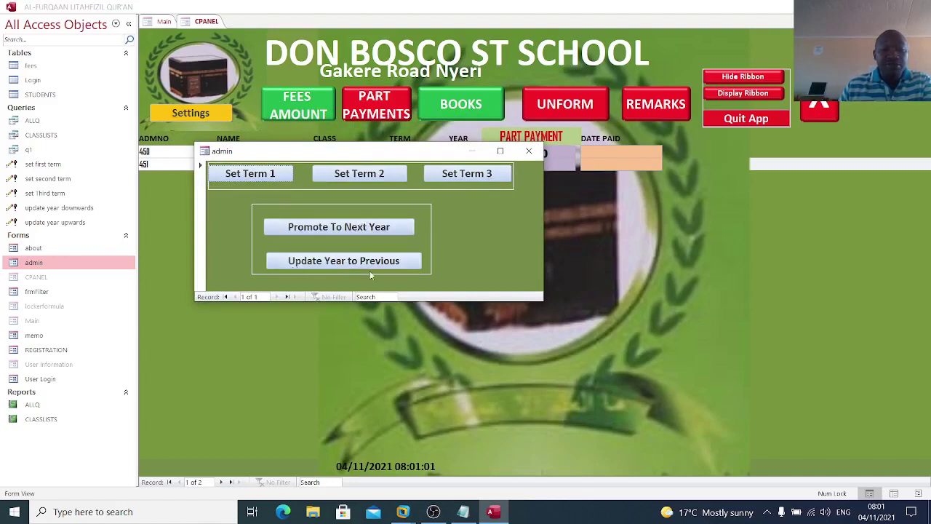
pyautogui.click(528, 153)
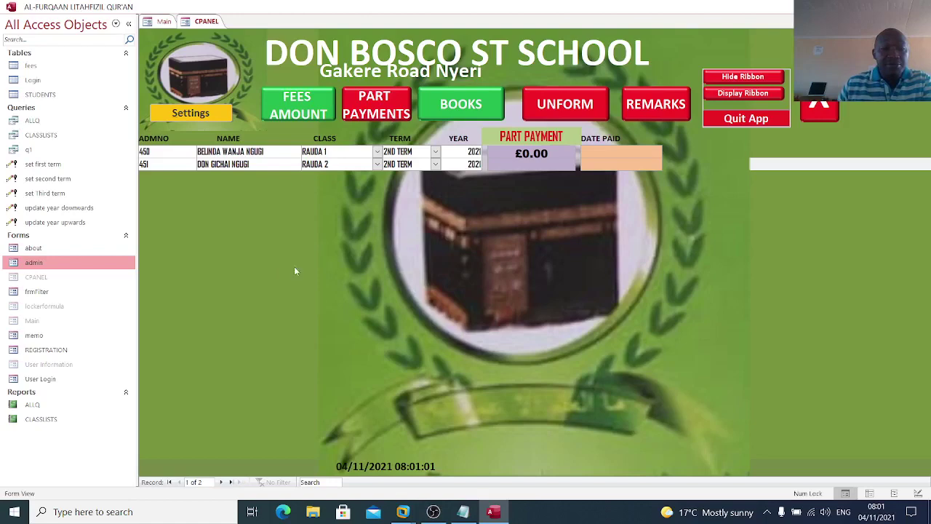
# Open the fees and STUDENTS tables in Design View as read-only.
pyautogui.rightClick(57, 66)
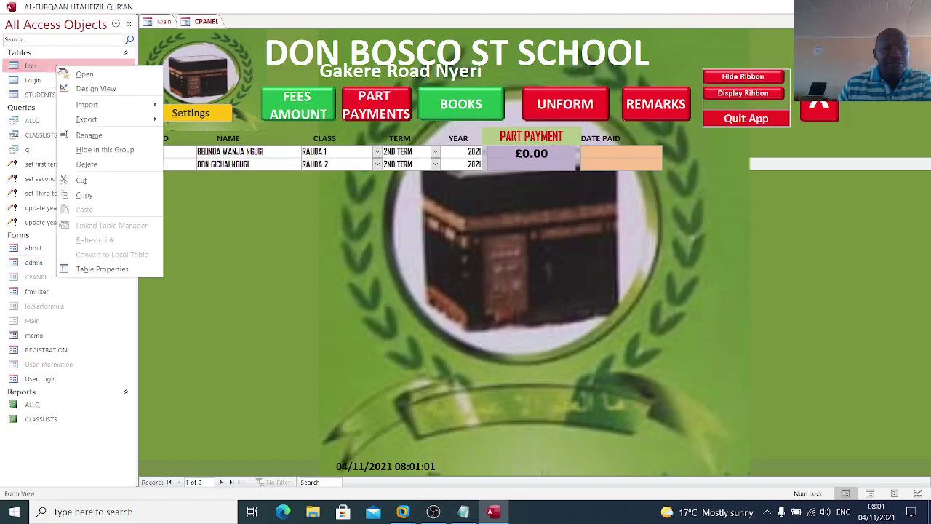
pyautogui.click(84, 73)
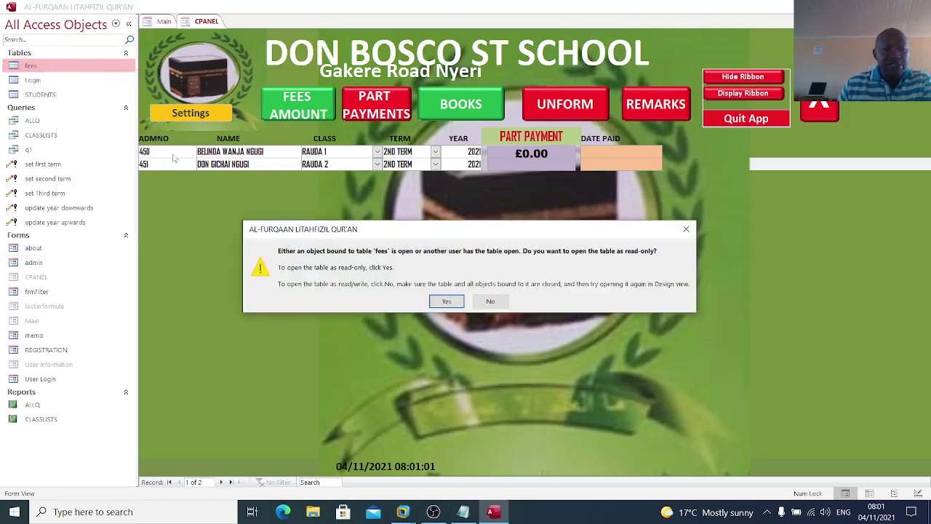
pyautogui.click(446, 302)
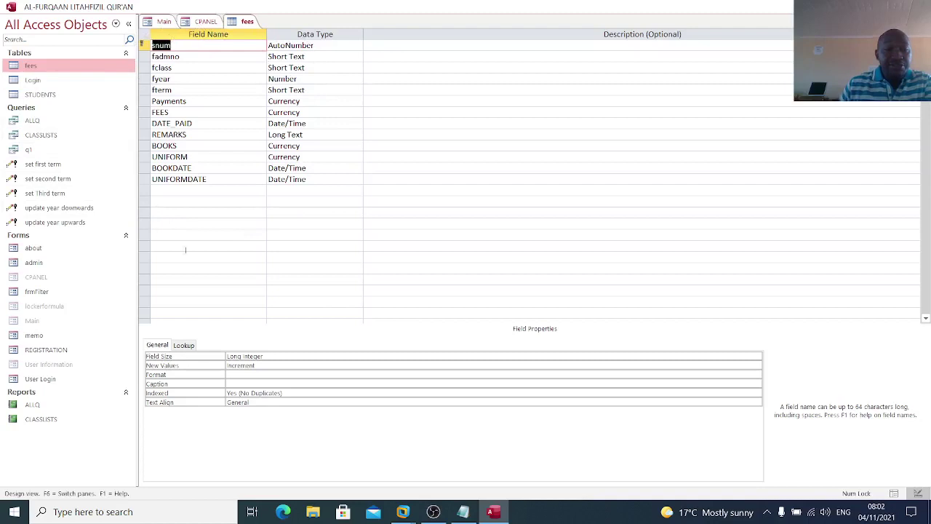
pyautogui.rightClick(48, 94)
pyautogui.click(84, 114)
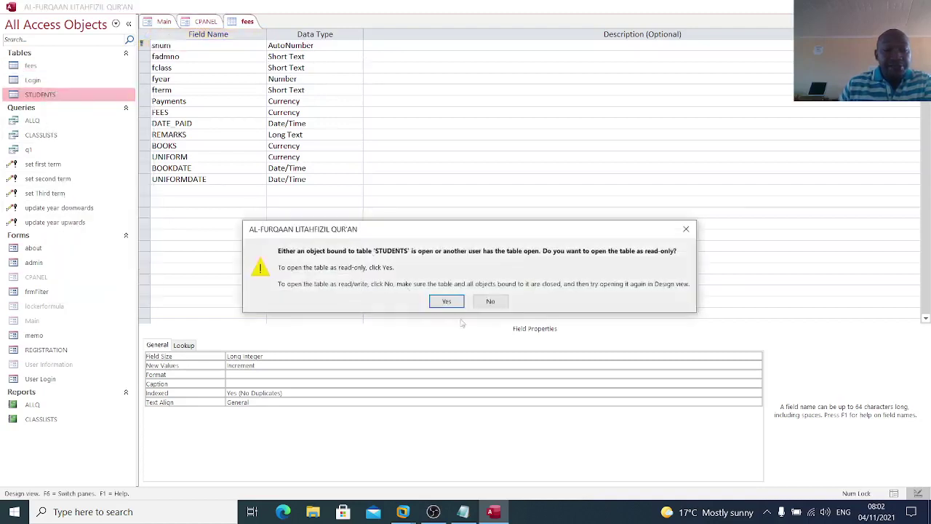
pyautogui.click(445, 302)
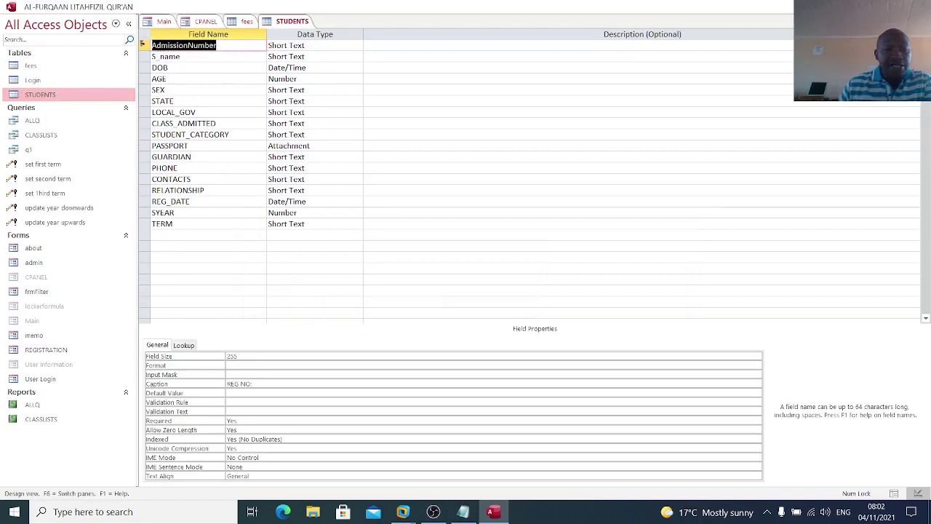
# Review all fields in the STUDENTS and fees designs, then go back to the Main menu form.
pyautogui.moveTo(143, 45); pyautogui.dragTo(128, 233)
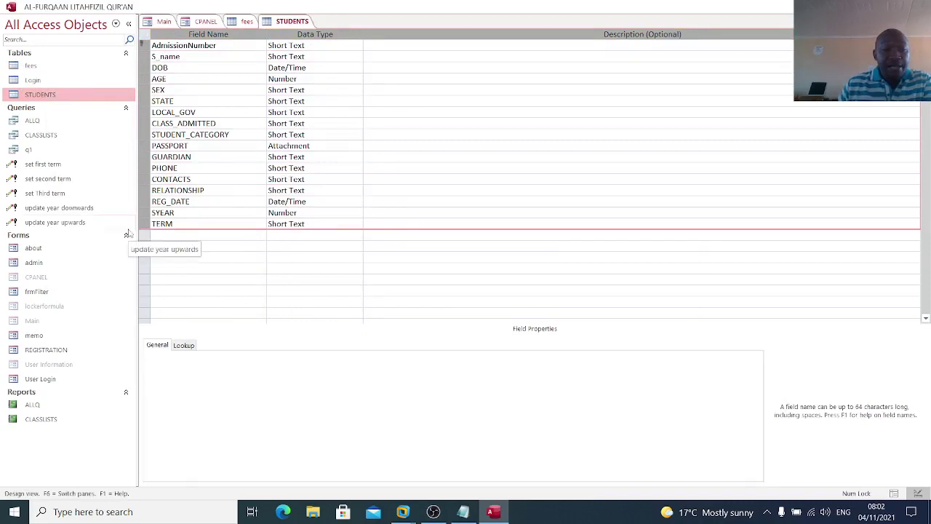
pyautogui.click(241, 24)
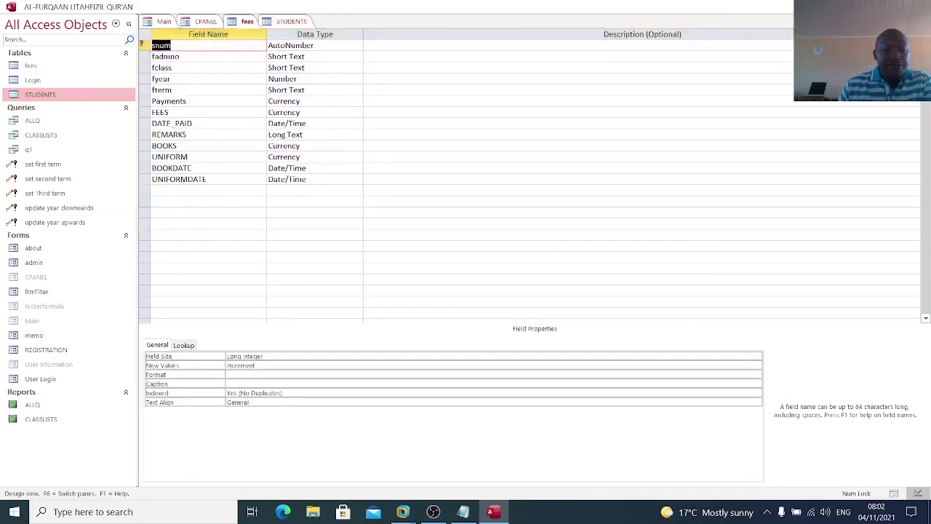
pyautogui.moveTo(144, 45); pyautogui.dragTo(128, 198)
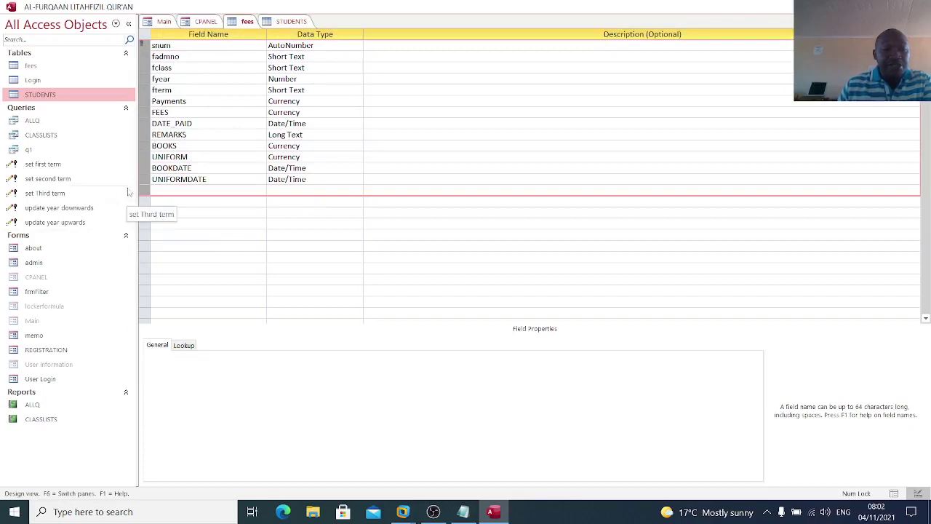
pyautogui.click(161, 22)
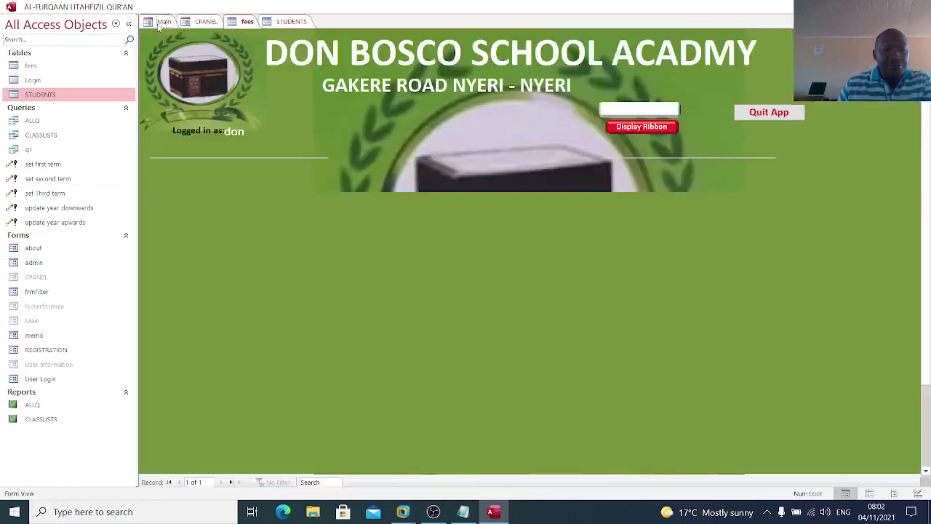